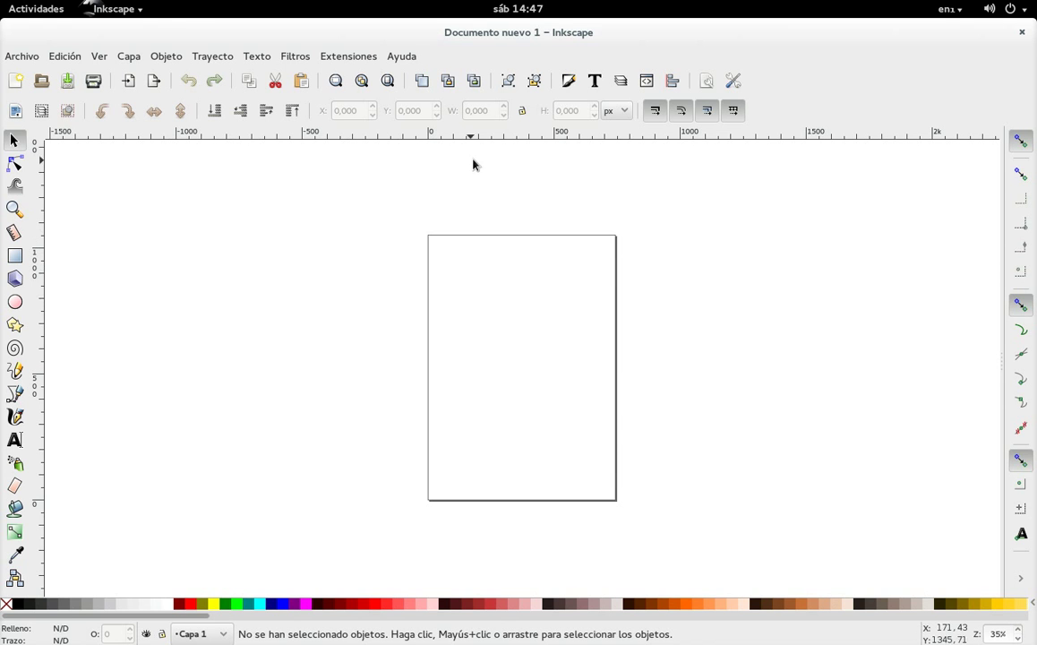
Pull a horizontal guide onto the page, then undo the guide adjustment.
left_click_drag(486, 137, 486, 270)
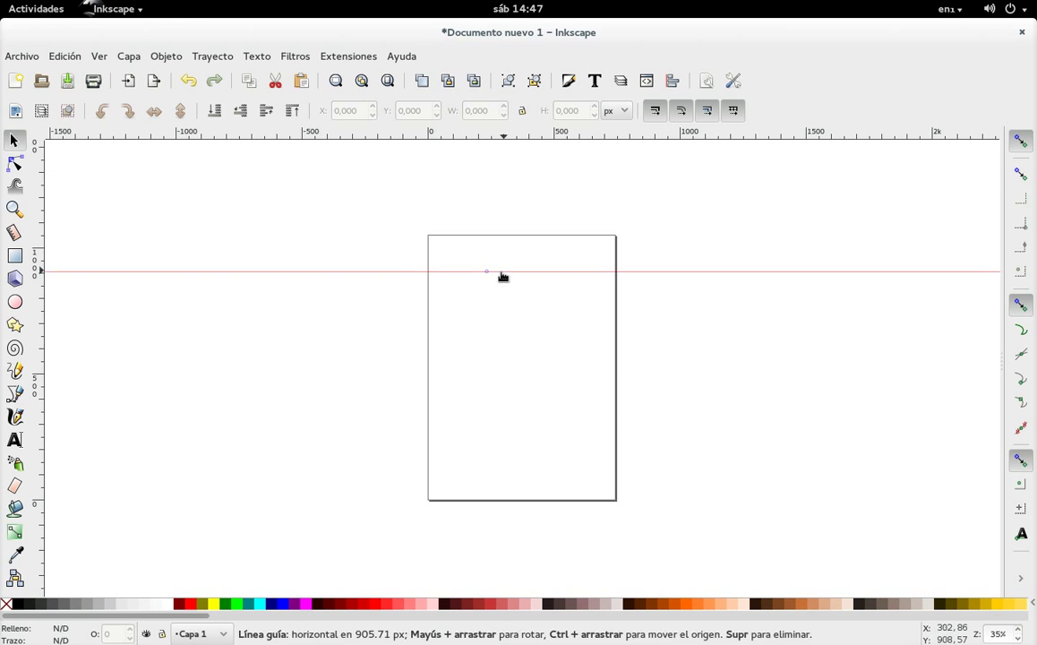
mouse_move(538, 272)
left_mouse_down()
mouse_move(539, 297)
mouse_move(520, 314)
left_mouse_up()
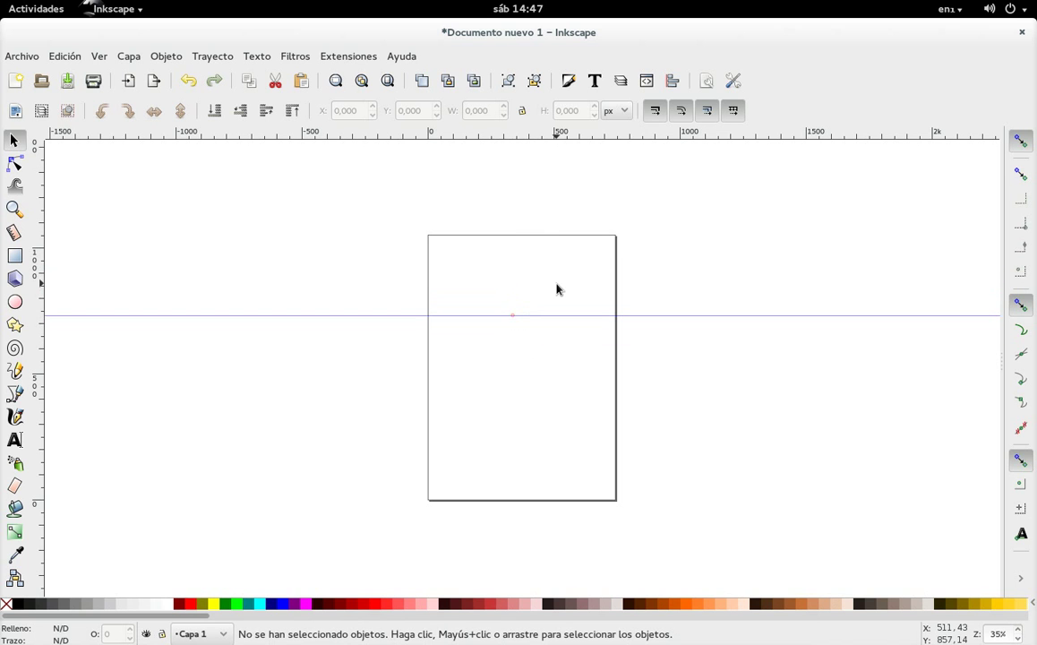
key("ctrl+z")
key("ctrl+z")
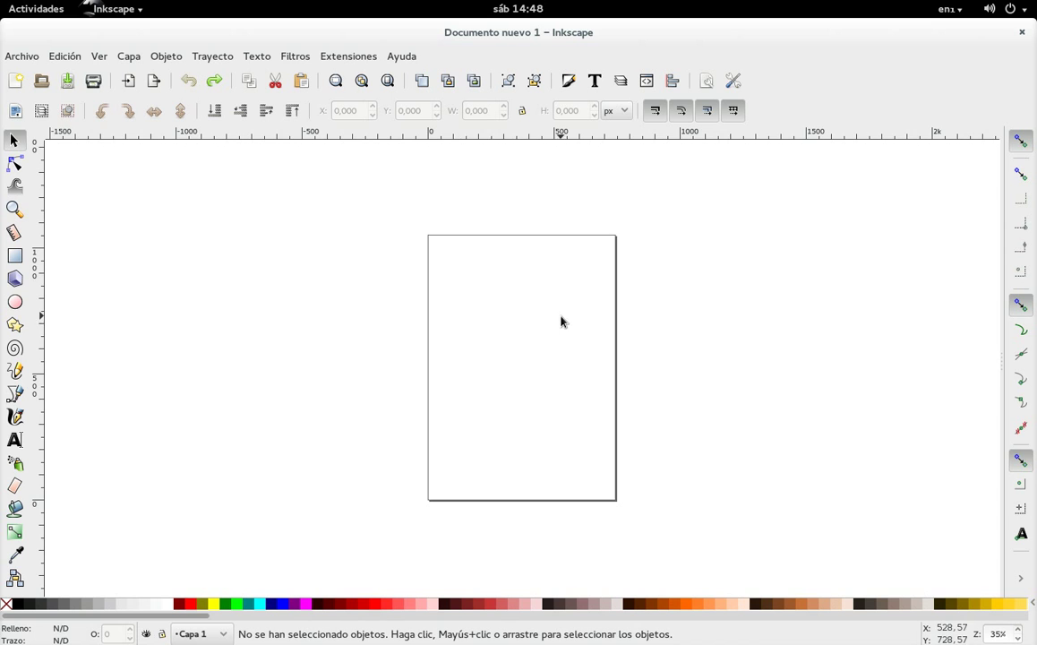
scroll(557, 315, "up", 2, "ctrl")
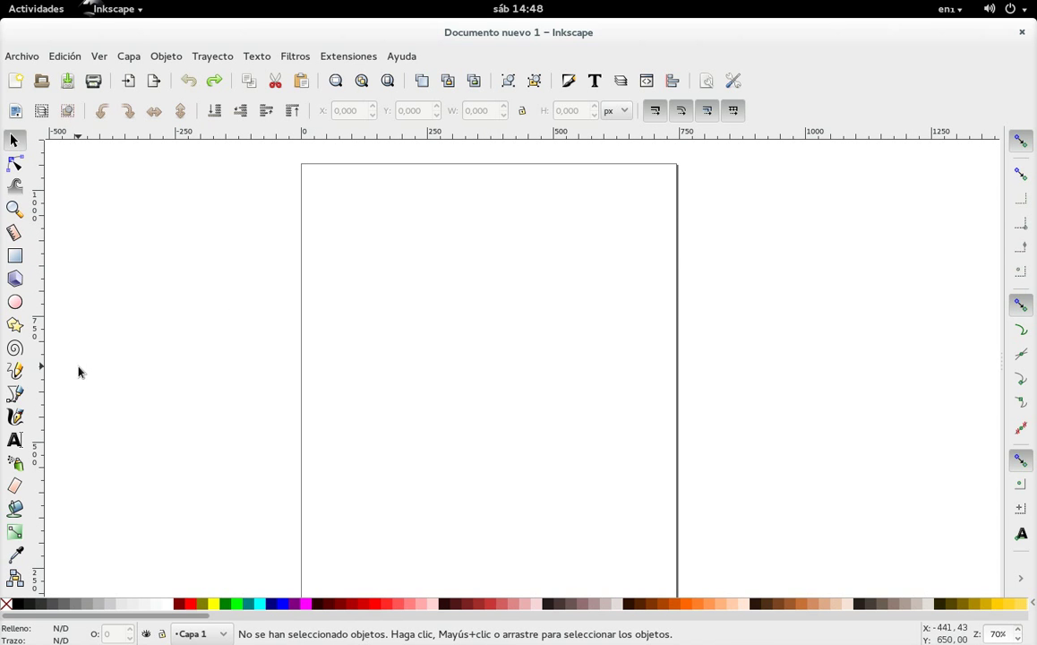
Draw an S-shaped Spiro curve with the Elipse stroke shape across the page middle.
left_click(14, 393)
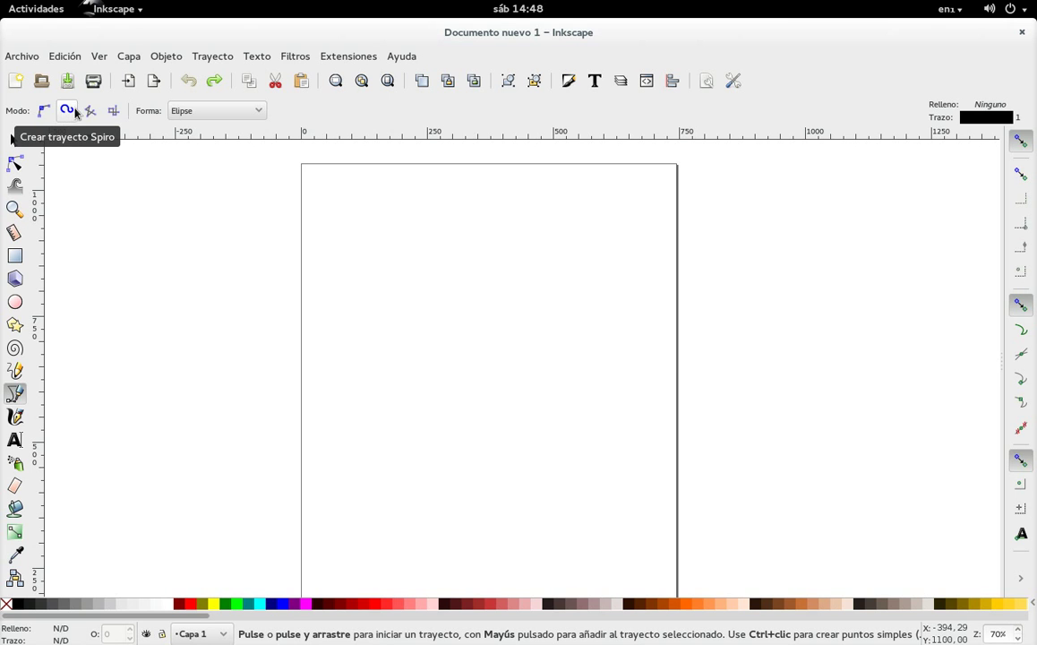
left_click(224, 115)
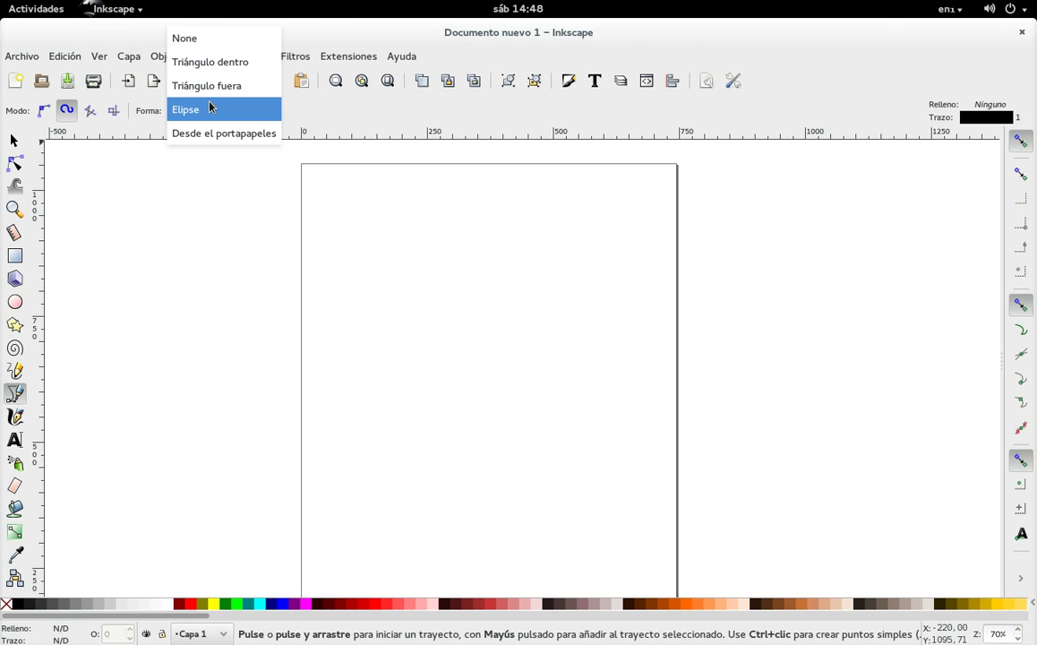
left_click(209, 108)
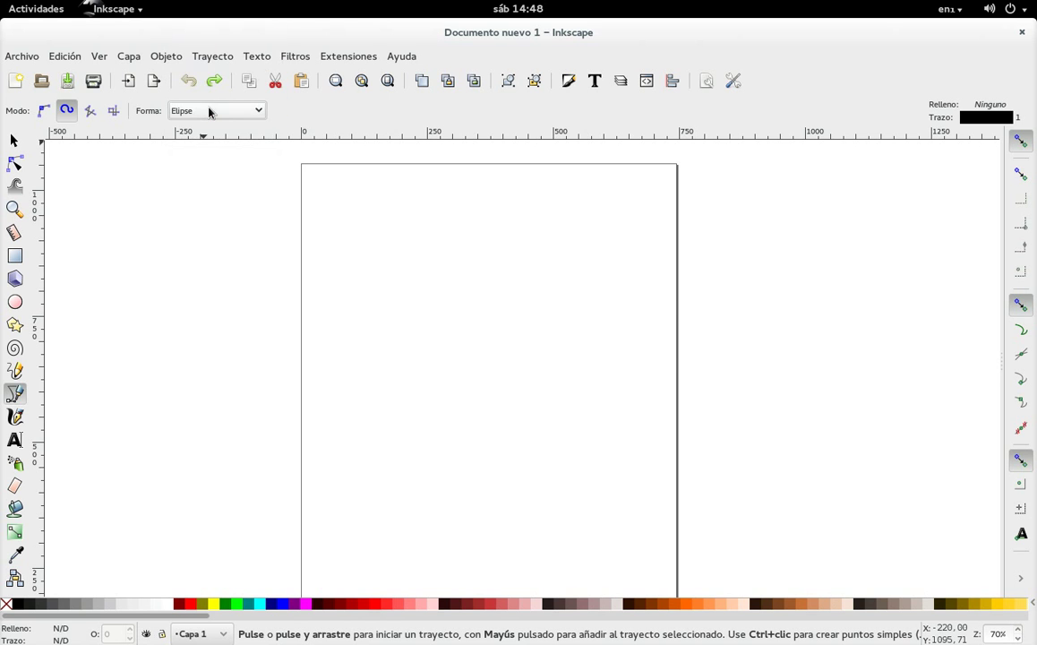
left_click(333, 381)
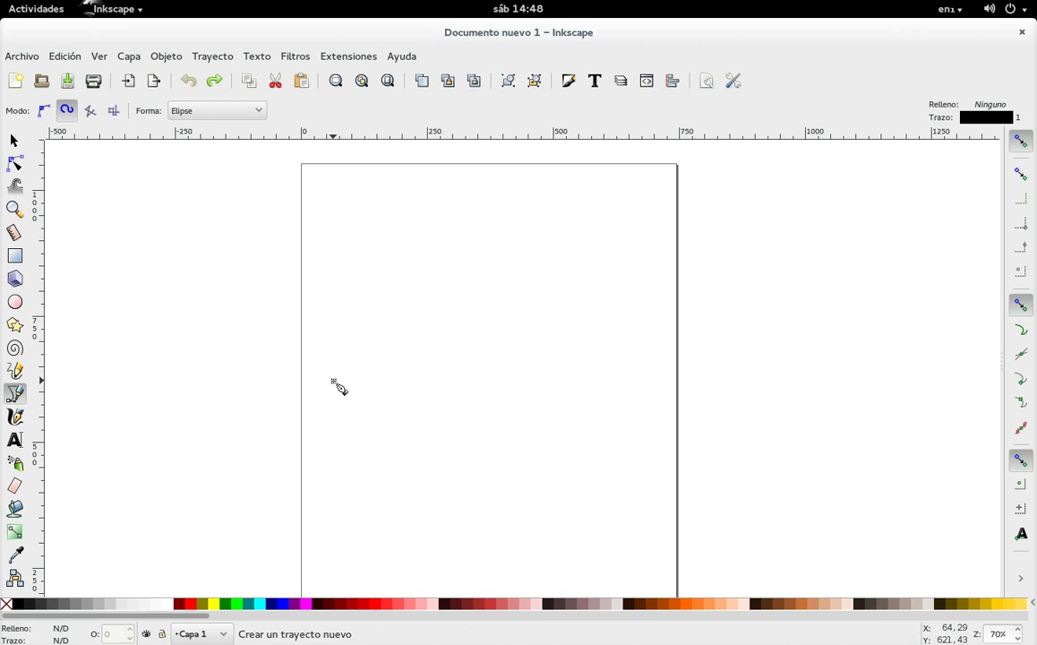
mouse_move(356, 359)
left_mouse_down()
mouse_move(377, 352)
mouse_move(419, 380)
mouse_move(444, 416)
left_mouse_up()
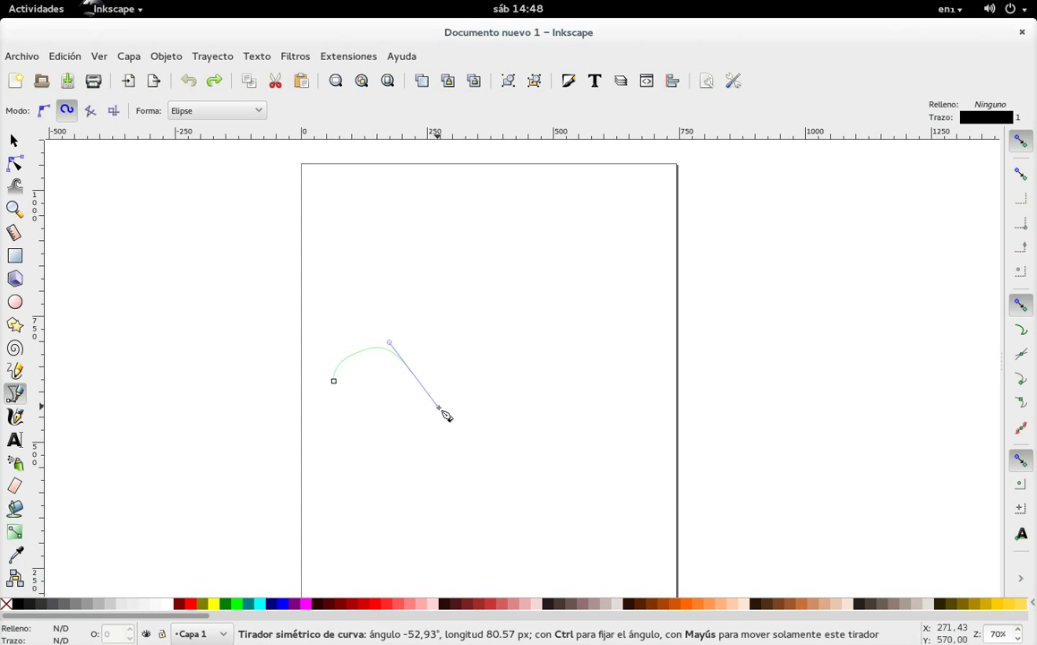
left_click_drag(537, 396, 547, 361)
double_click(553, 344)
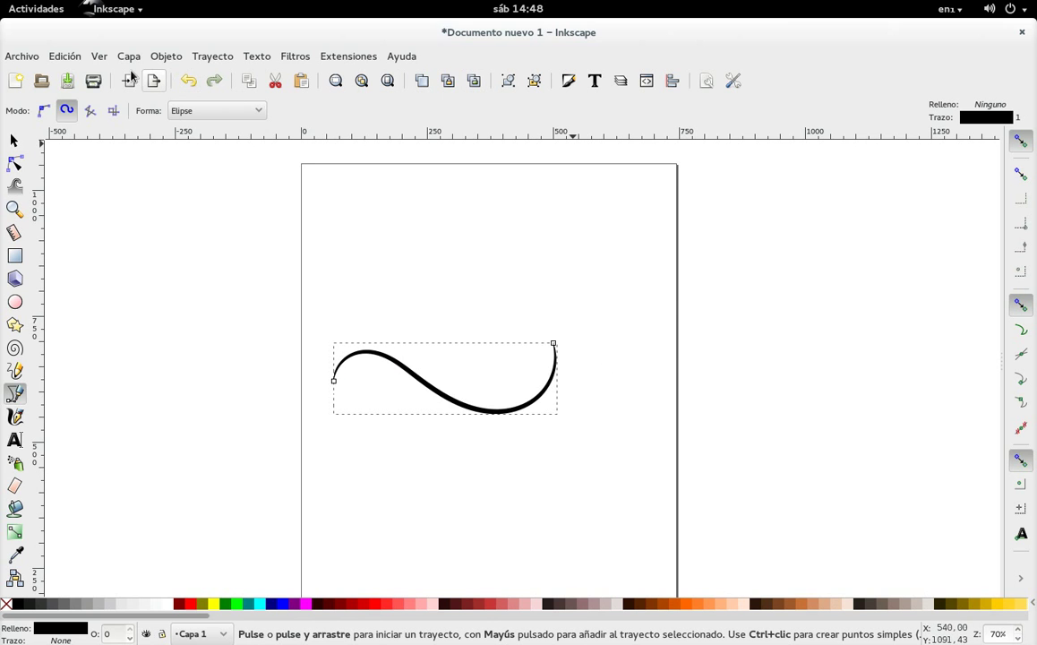
left_click(63, 58)
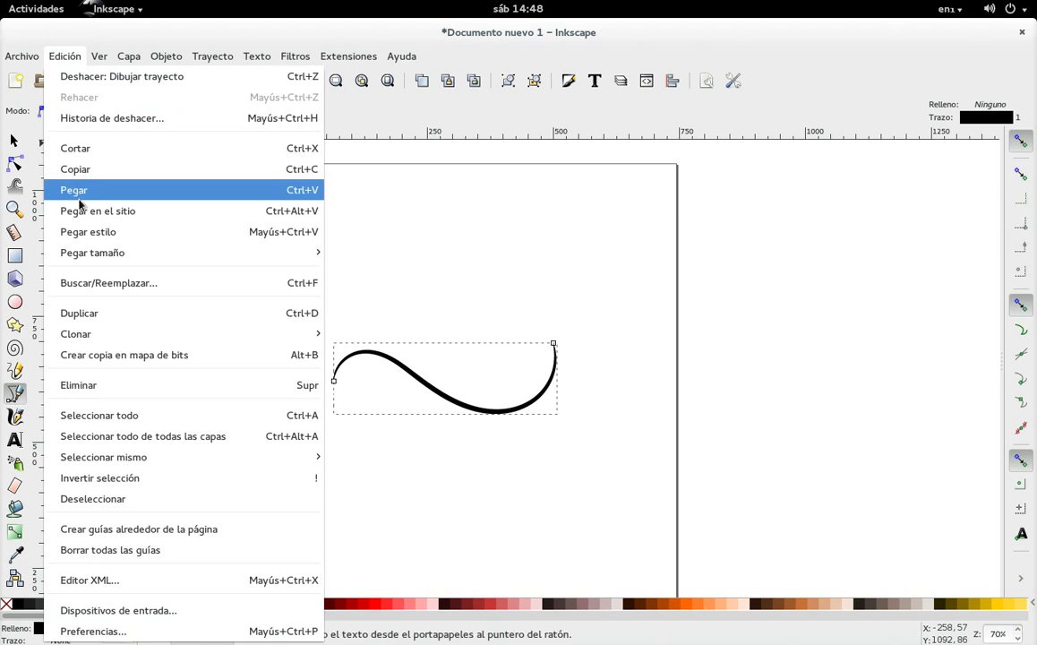
mouse_move(76, 334)
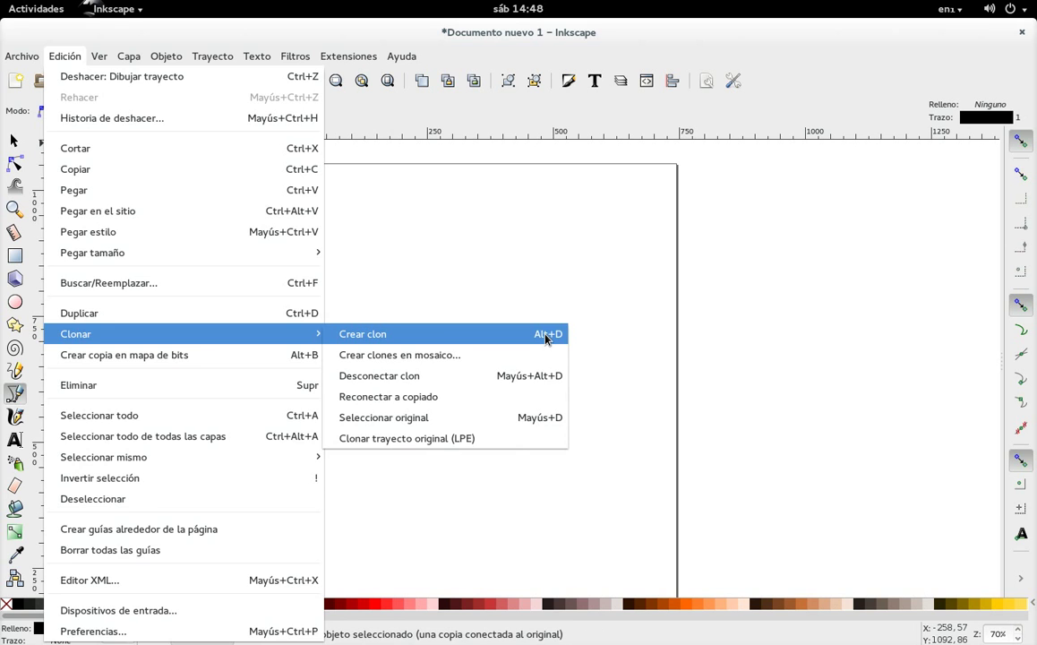
Clone the S-curve, flip the clone vertically into an infinity shape, and reselect the original.
left_click(545, 335)
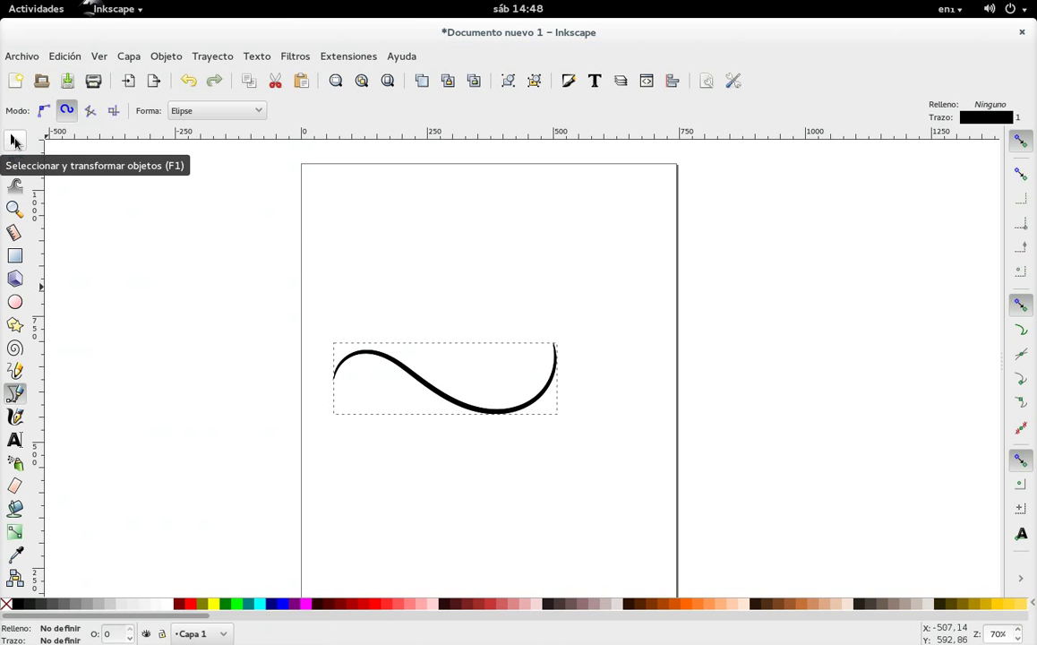
left_click(14, 141)
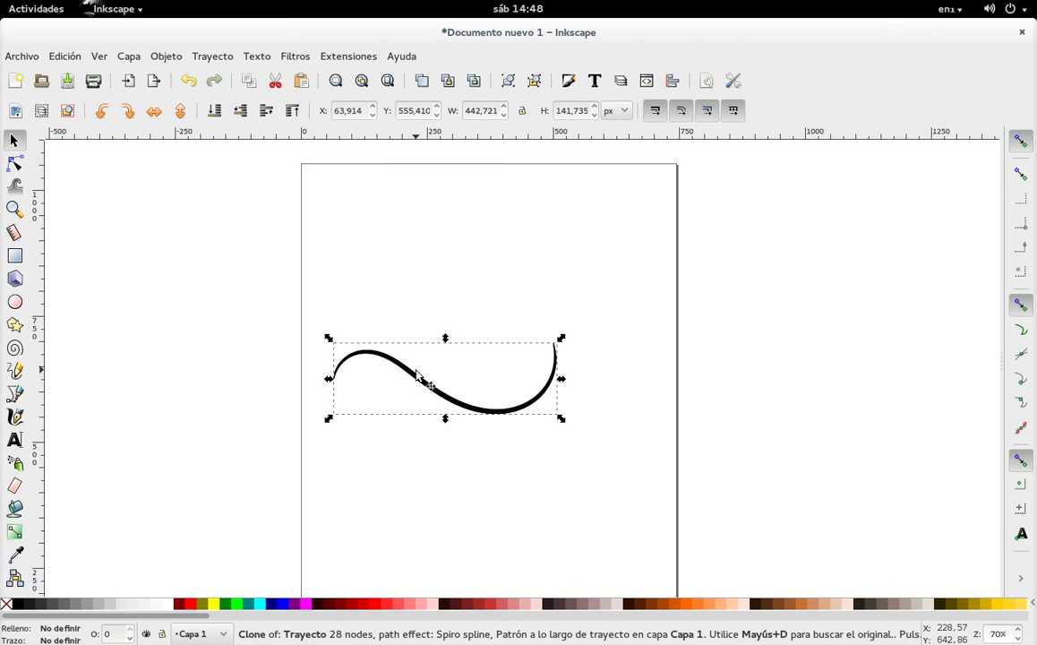
left_click_drag(422, 383, 417, 405)
key("ctrl+z")
left_click(180, 111)
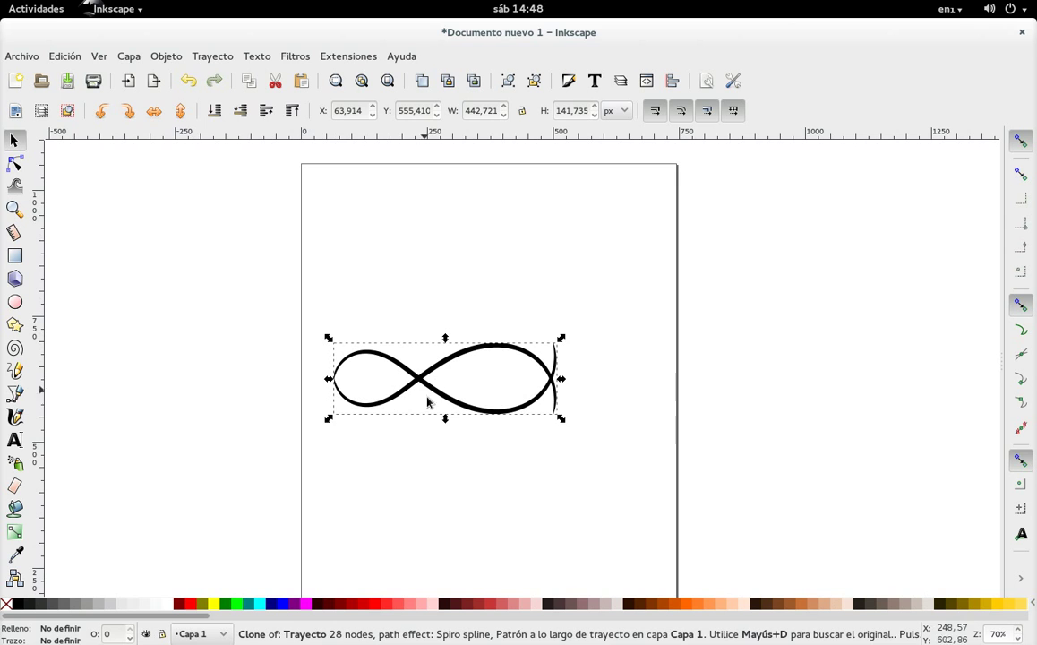
key("Escape")
left_click(476, 419)
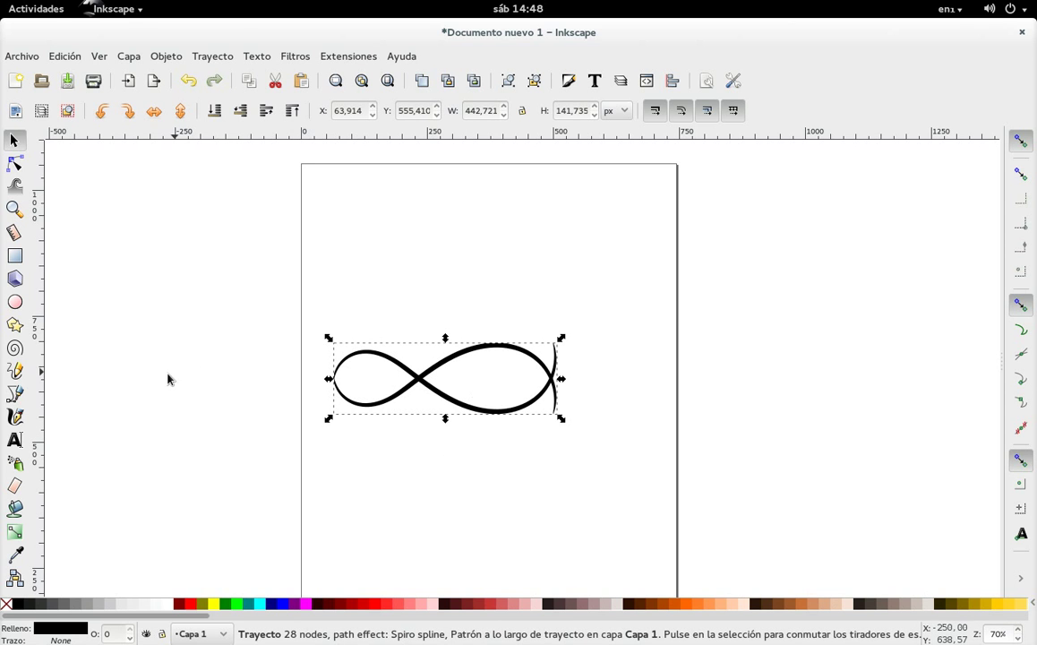
left_click(16, 395)
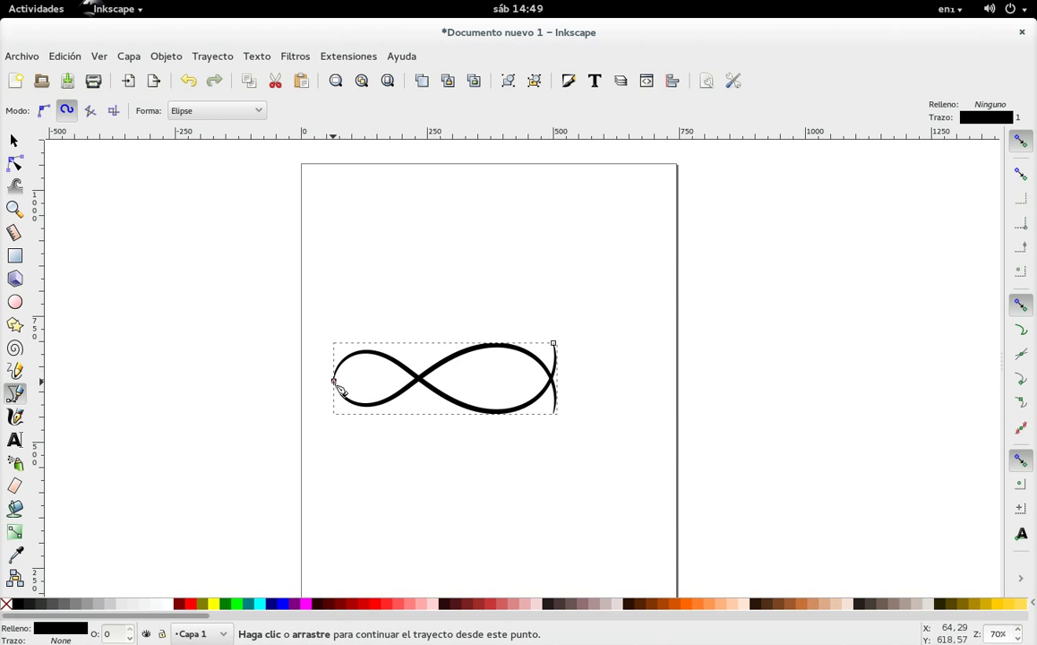
Continue the curve from its left end into big loops around the figure, closing it.
left_click(334, 381)
mouse_move(357, 421)
left_mouse_down()
mouse_move(415, 475)
mouse_move(481, 472)
mouse_move(522, 430)
left_mouse_up()
mouse_move(525, 370)
left_mouse_down()
mouse_move(504, 325)
mouse_move(451, 341)
mouse_move(421, 287)
left_mouse_up()
left_click_drag(474, 260, 523, 289)
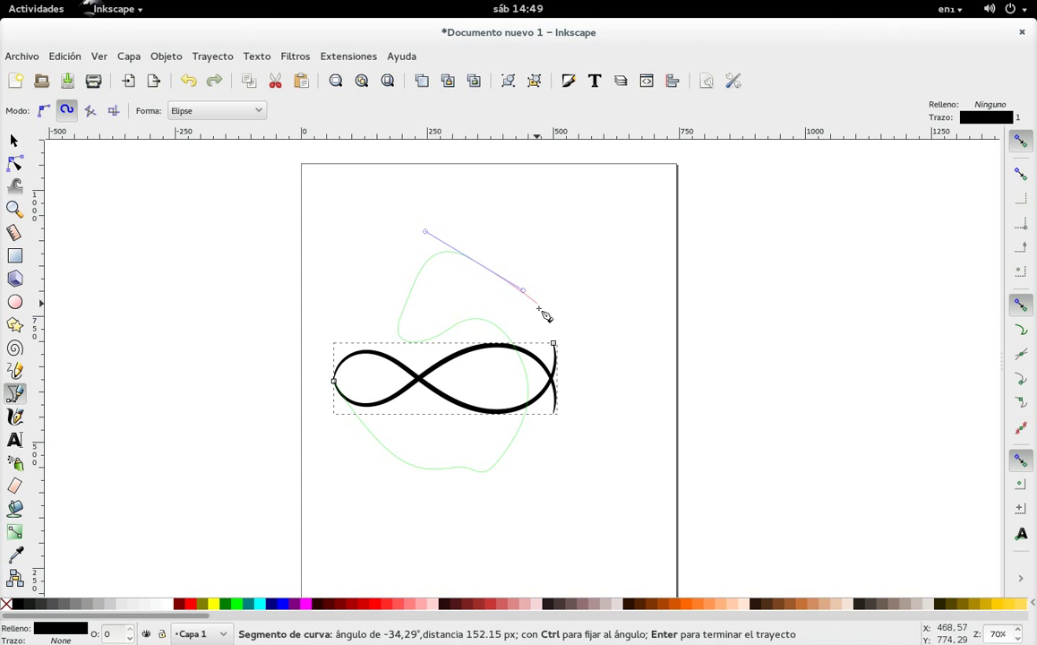
left_click(555, 345)
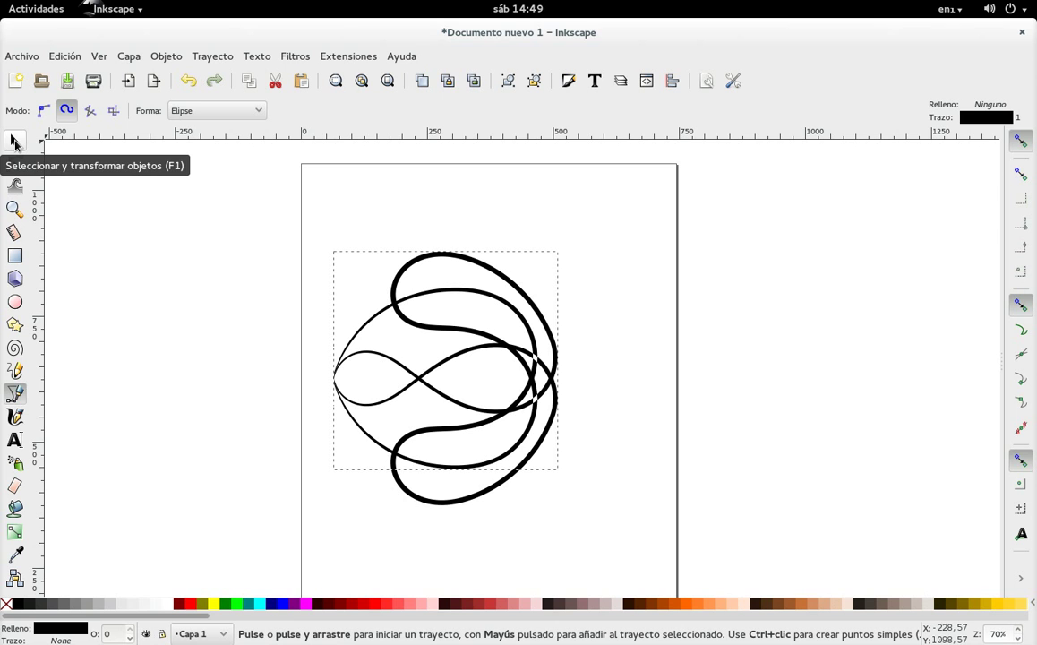
Group the curve with its clone and rotate the group upright.
left_click(14, 141)
left_click_drag(285, 212, 671, 561)
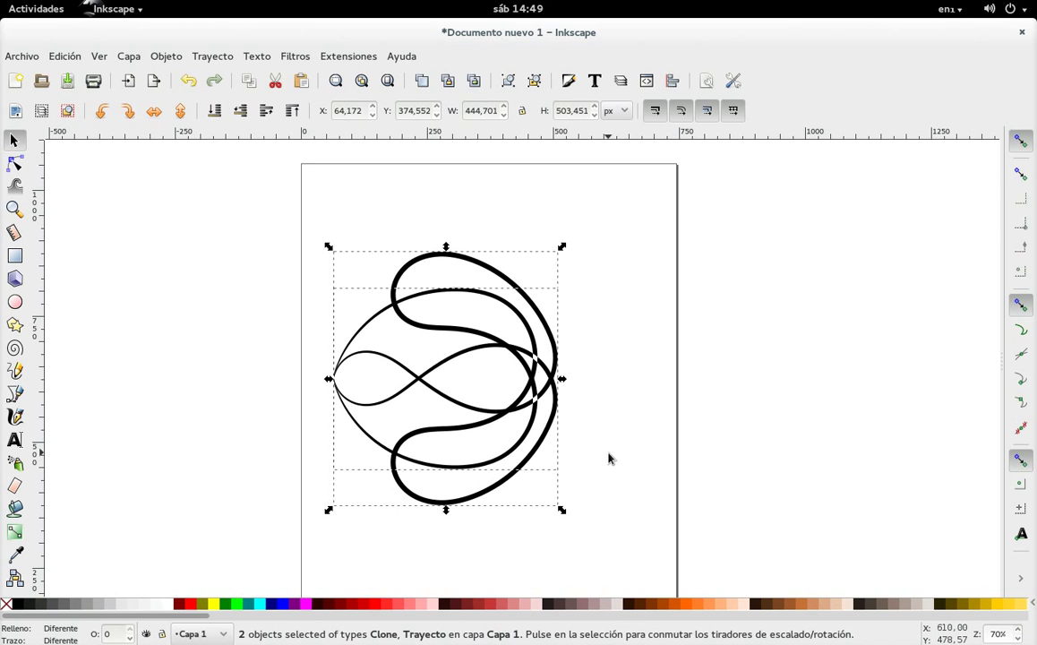
key("ctrl+g")
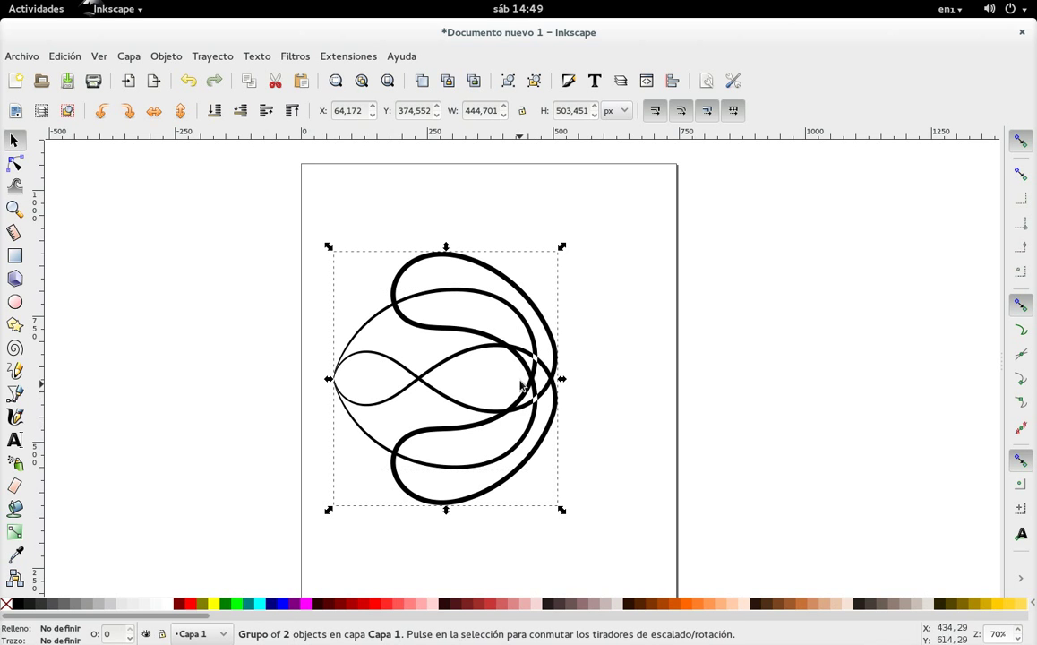
left_click(514, 307)
mouse_move(561, 246)
left_mouse_down()
mouse_move(479, 207)
mouse_move(301, 222)
left_mouse_up()
Move the upright figure into place near the top centre of the page.
mouse_move(481, 321)
left_mouse_down()
mouse_move(528, 248)
mouse_move(521, 243)
left_mouse_up()
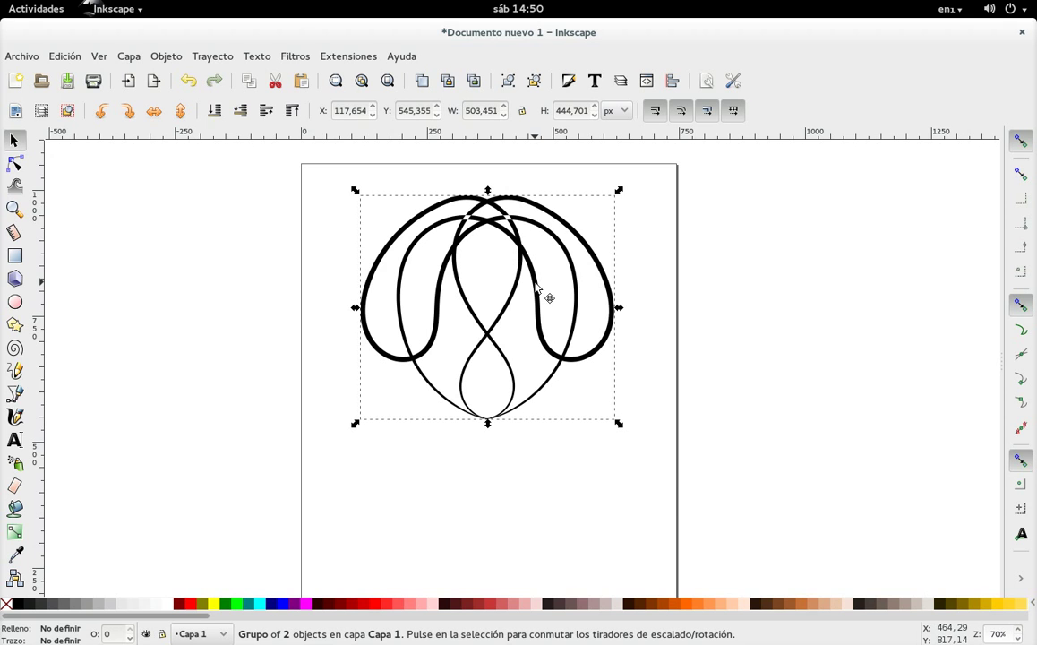
left_click_drag(534, 287, 525, 320)
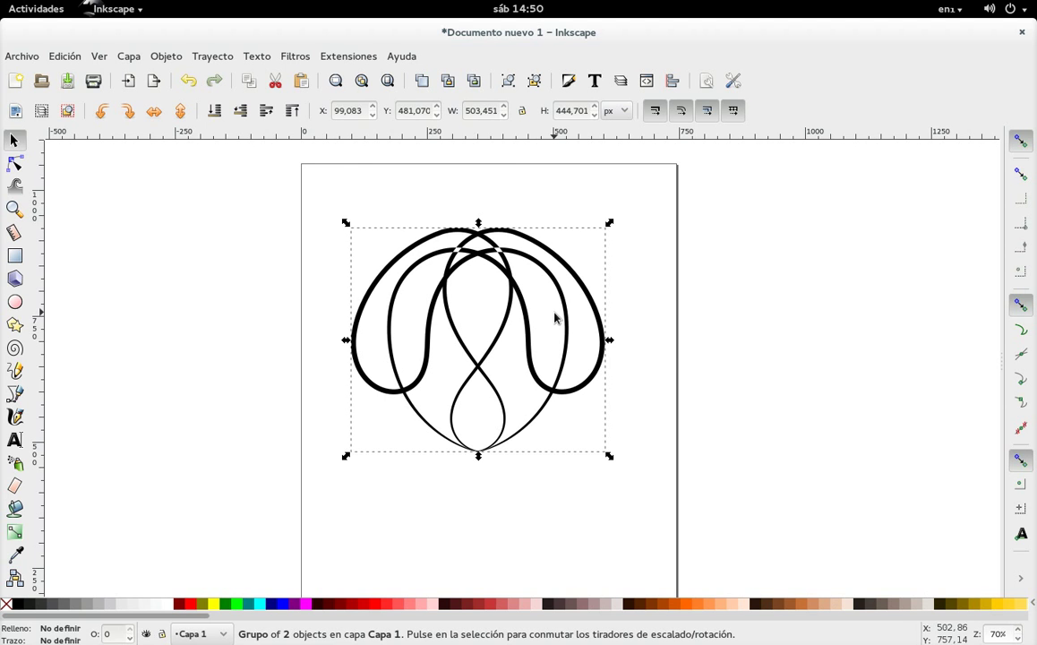
left_click_drag(539, 315, 527, 266)
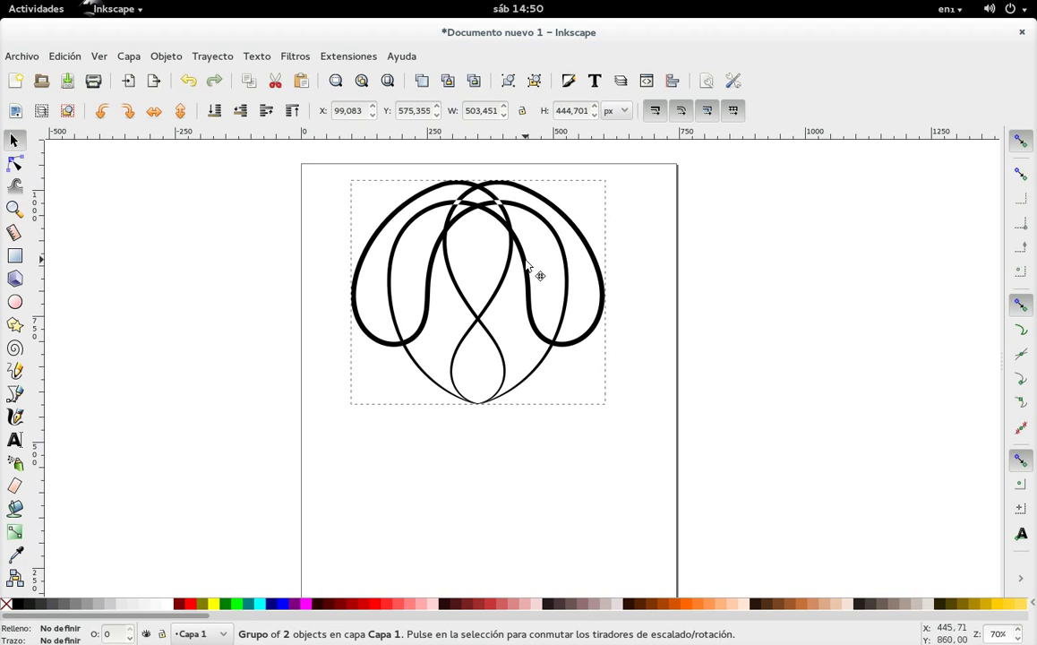
Draw a tapered diagonal line below the figure.
left_click(15, 393)
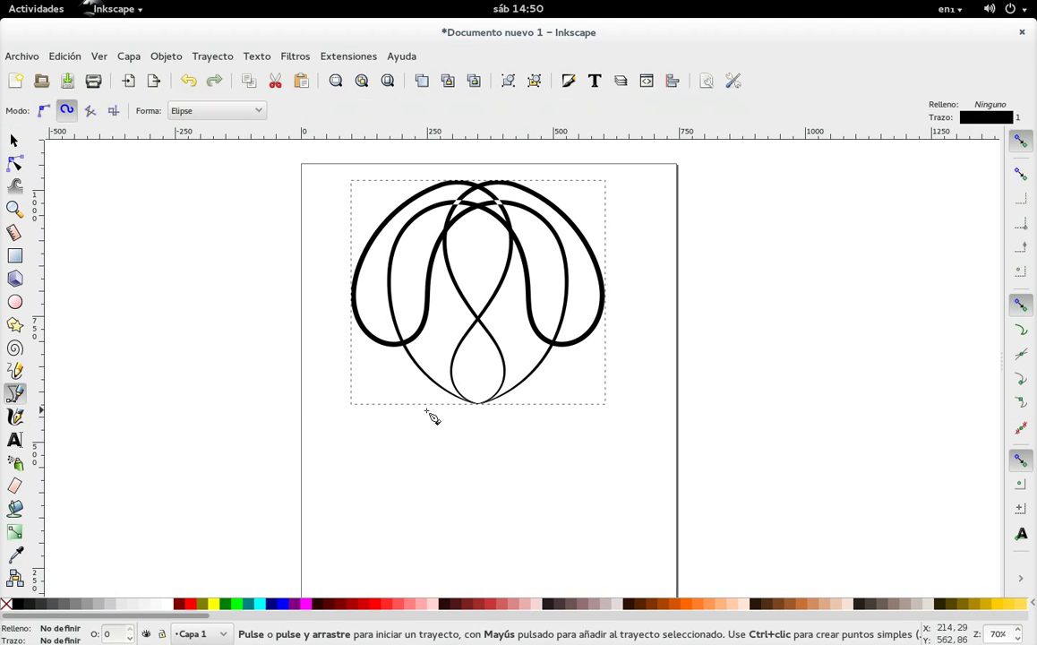
left_click_drag(426, 411, 386, 346)
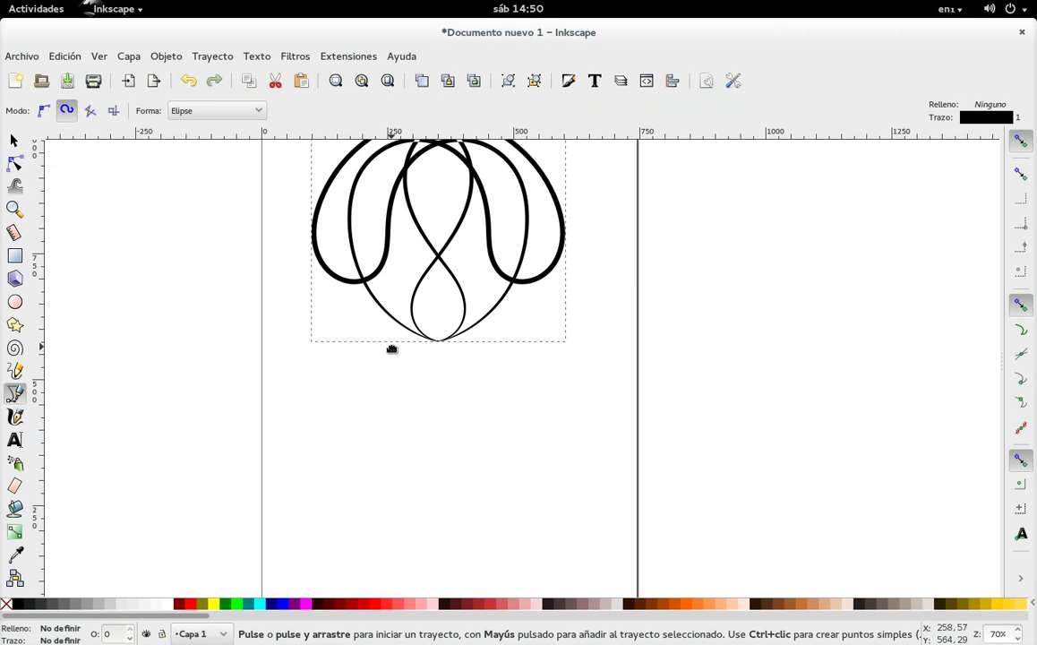
left_click(439, 403)
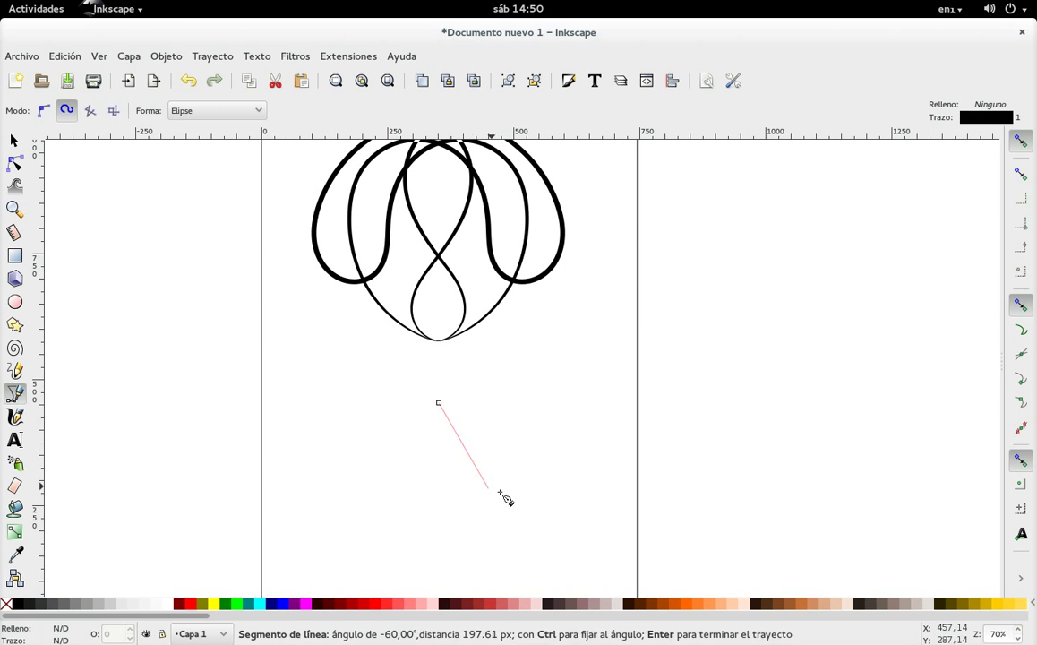
double_click(549, 510)
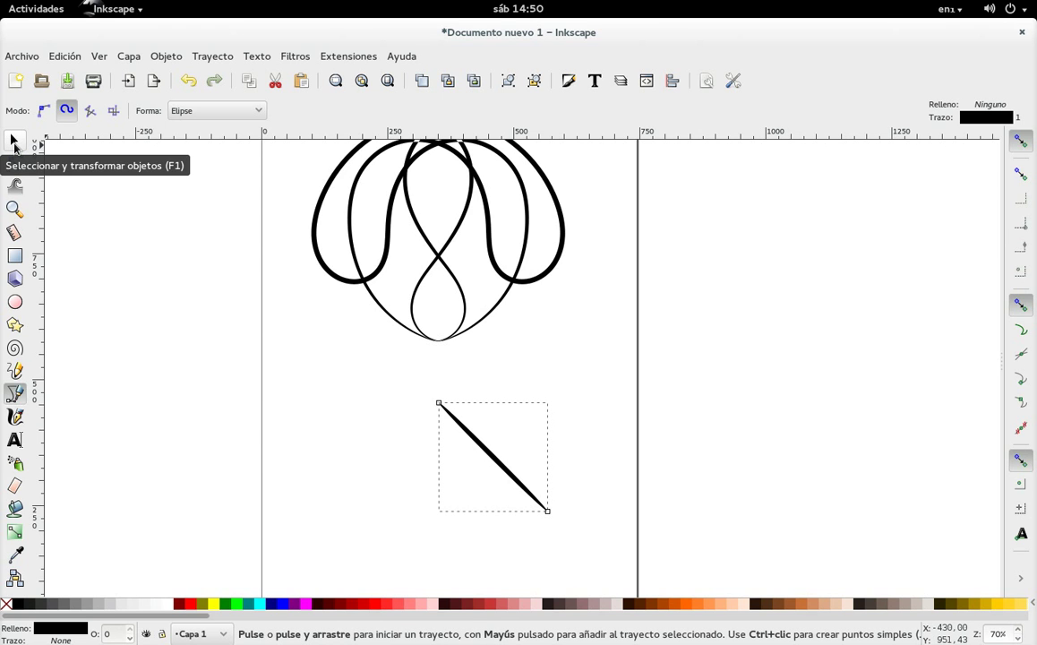
Clone the line, flip the clone horizontally, and shift it left into a peak.
left_click(129, 57)
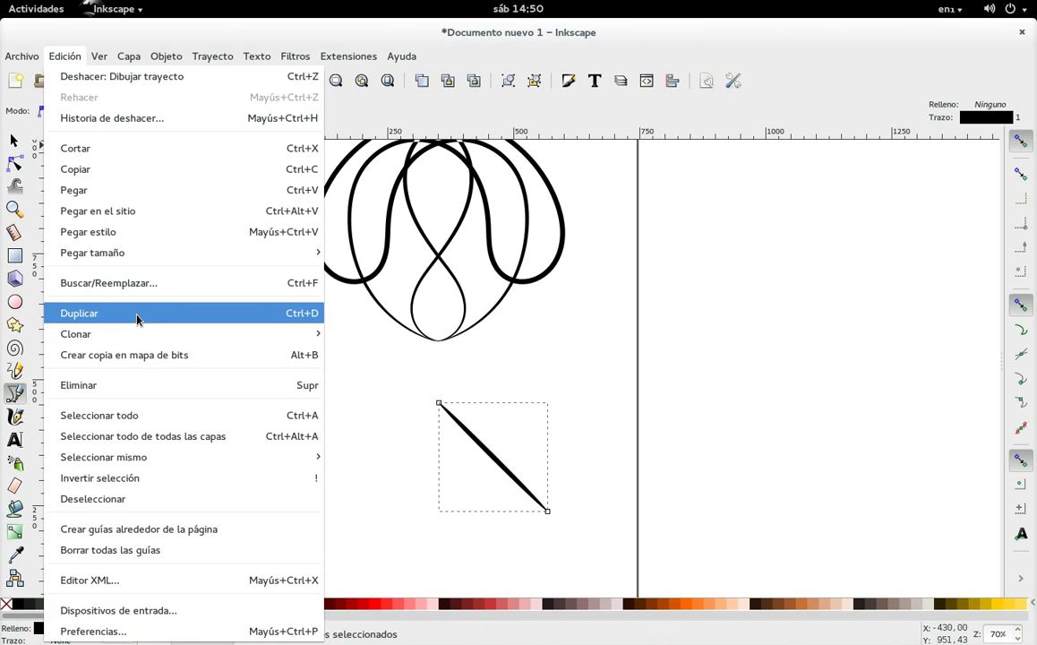
mouse_move(183, 334)
left_click(398, 335)
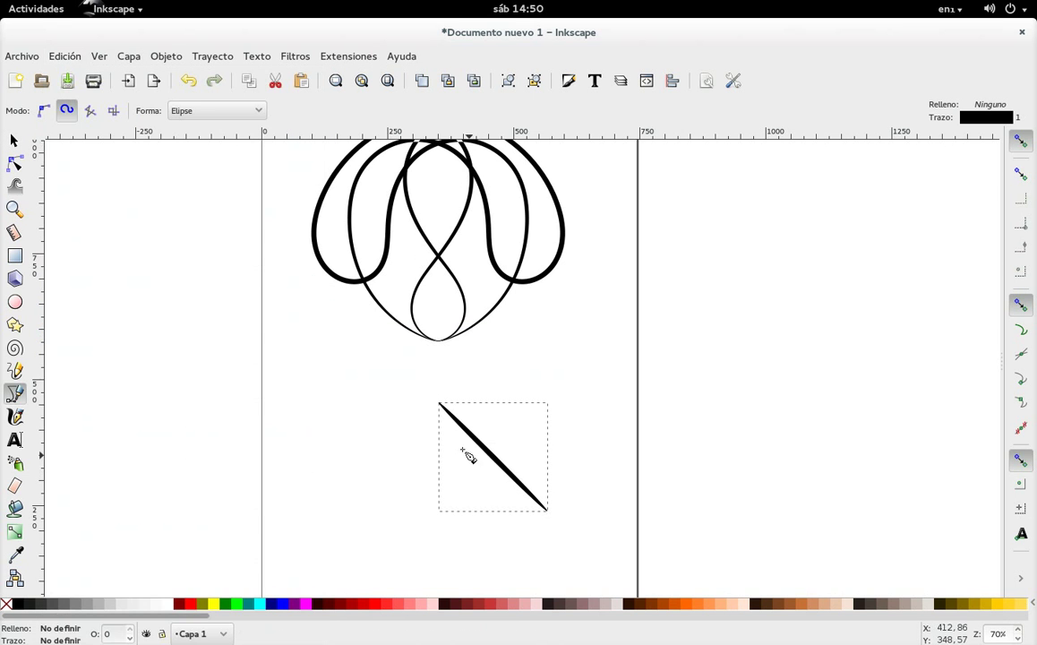
left_click(13, 141)
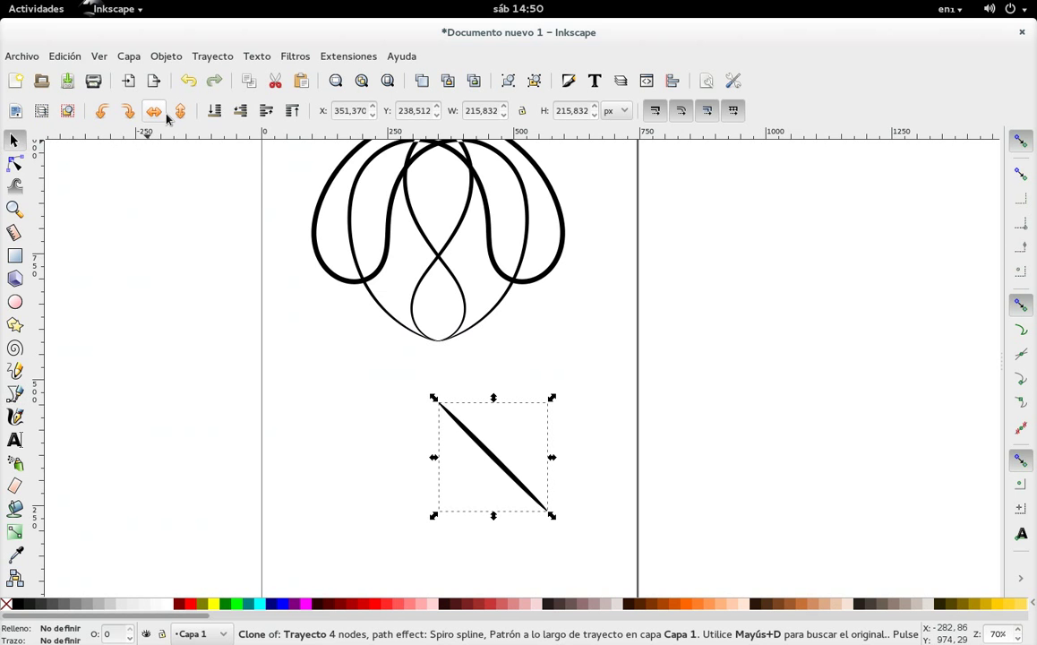
left_click(154, 111)
left_click_drag(511, 463, 403, 462)
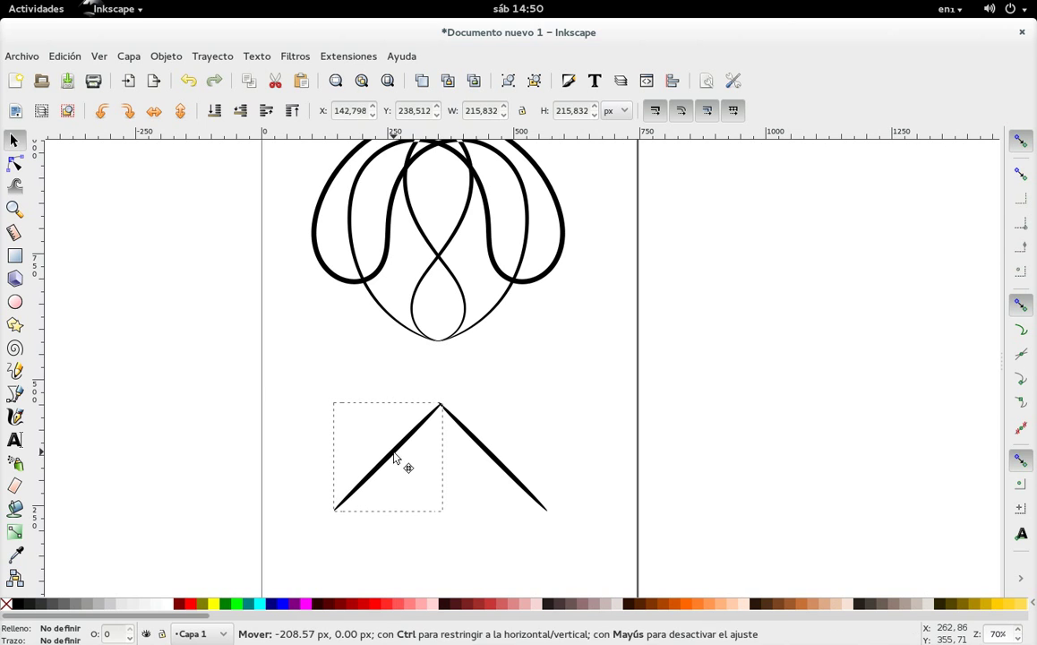
left_click(467, 436)
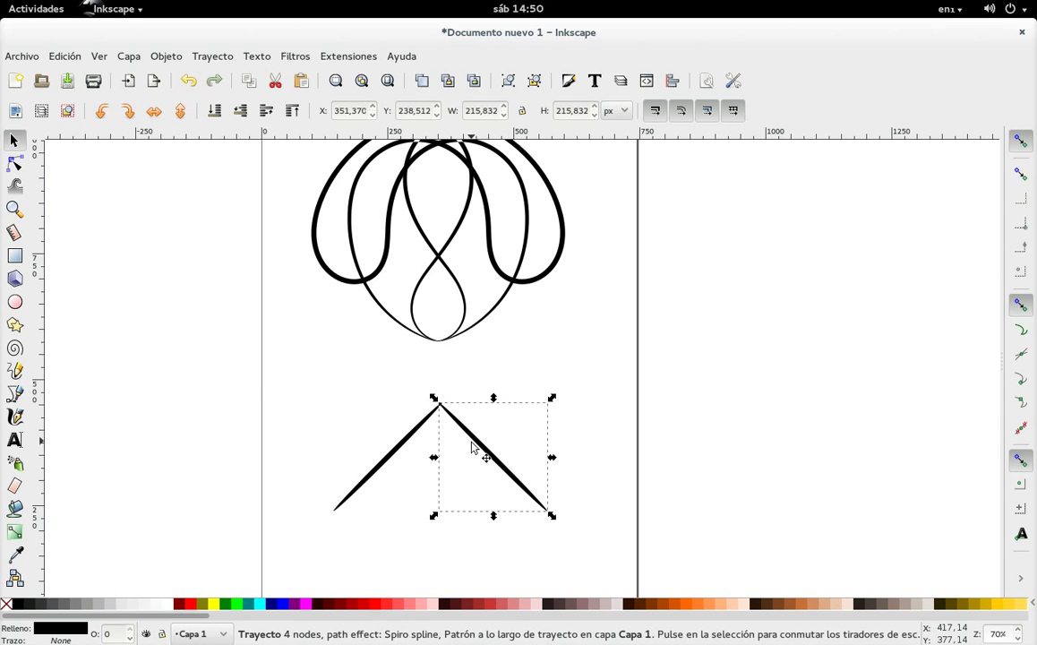
Extend the right-hand line from its lower end with two curved nodes, closing it at its start.
left_click(14, 393)
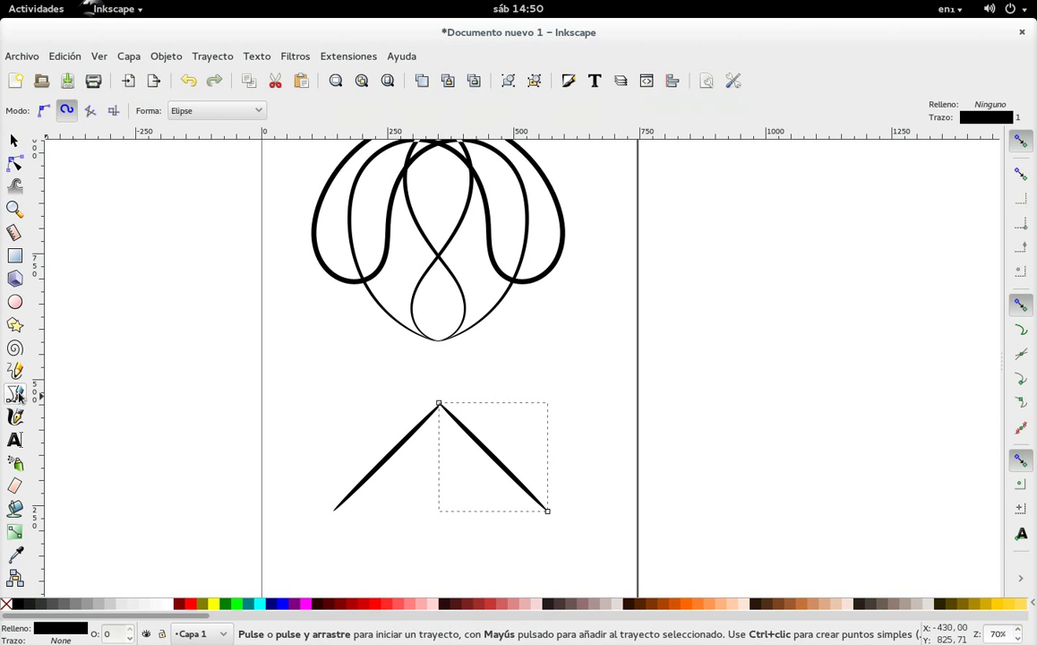
left_click(548, 511)
mouse_move(470, 484)
left_mouse_down()
mouse_move(453, 468)
mouse_move(411, 495)
left_mouse_up()
mouse_move(424, 541)
left_mouse_down()
mouse_move(458, 564)
mouse_move(471, 515)
left_mouse_up()
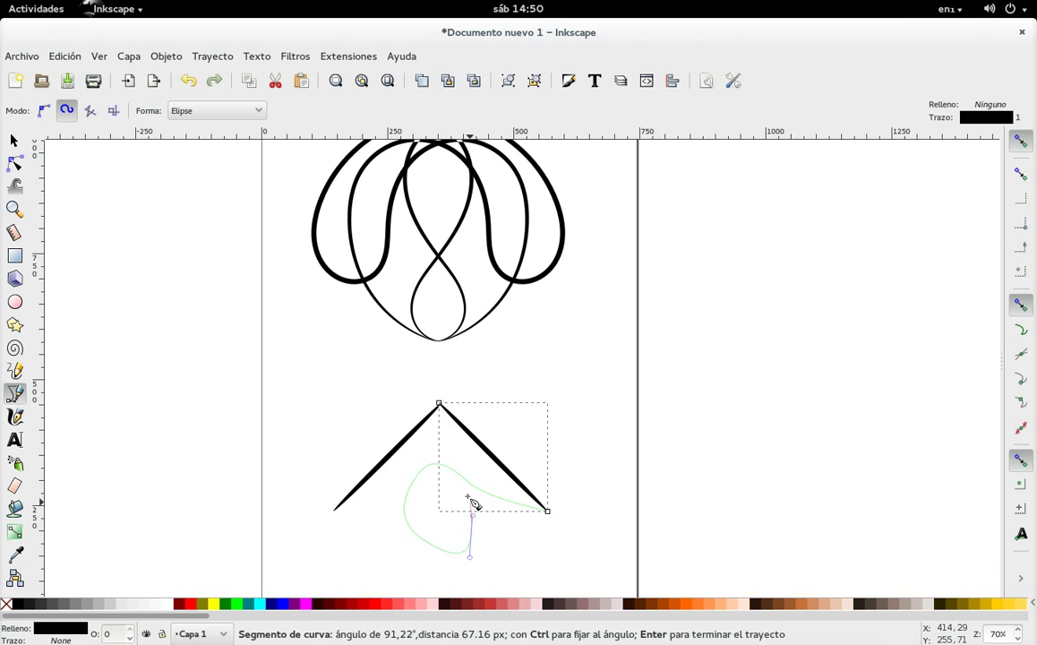
left_click(439, 404)
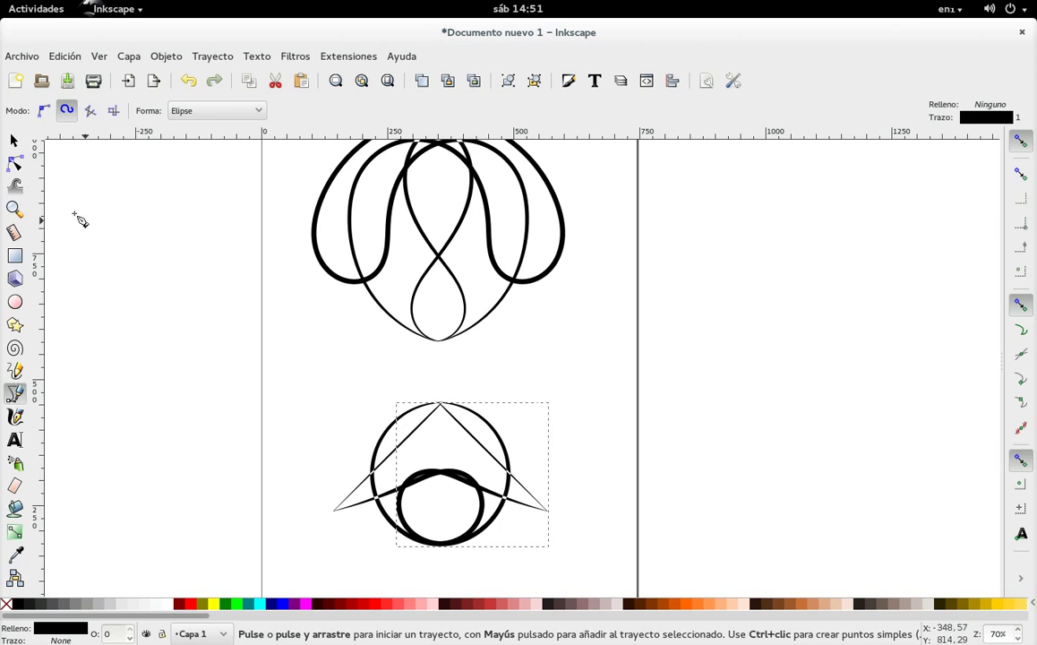
left_click(13, 140)
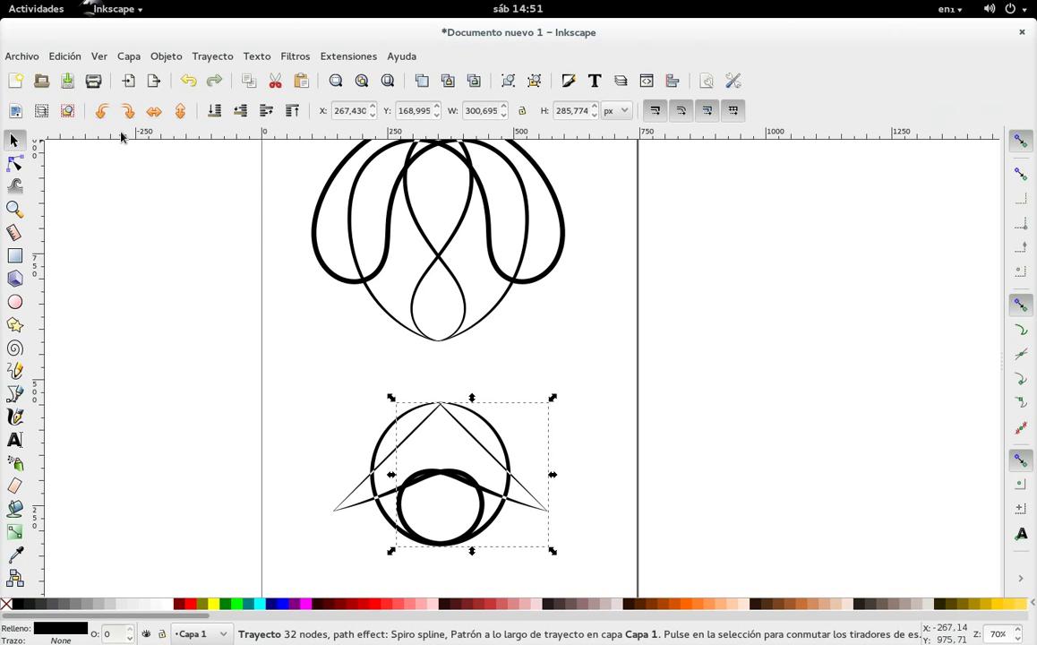
left_click(15, 394)
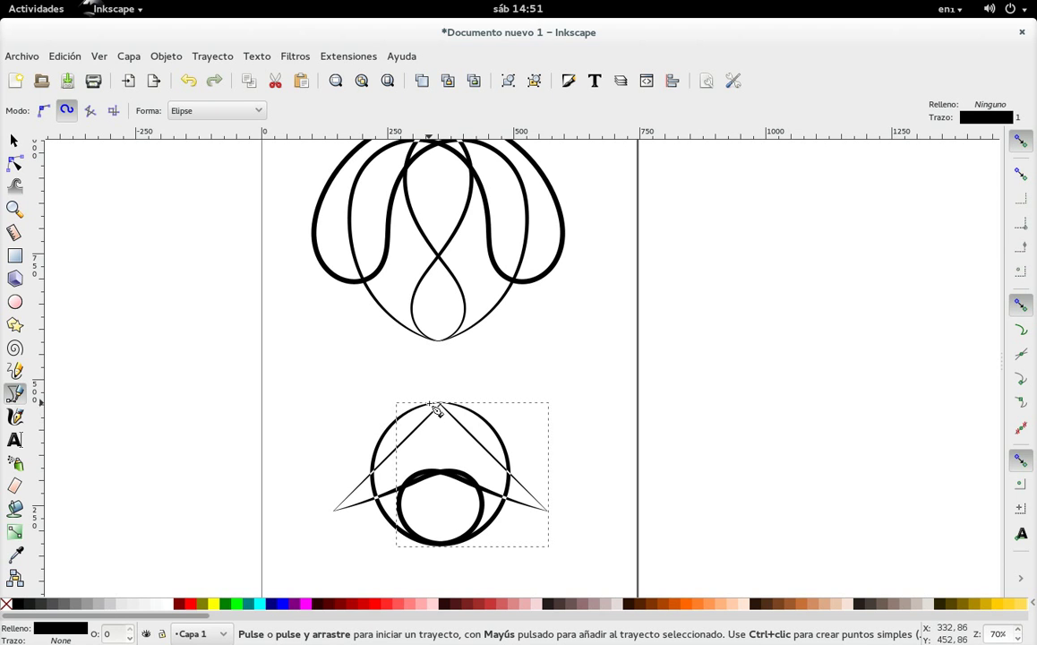
Draw a two-segment peaked straight line to the right of the figure.
left_click(89, 111)
left_click(575, 326)
left_click(694, 293)
double_click(772, 339)
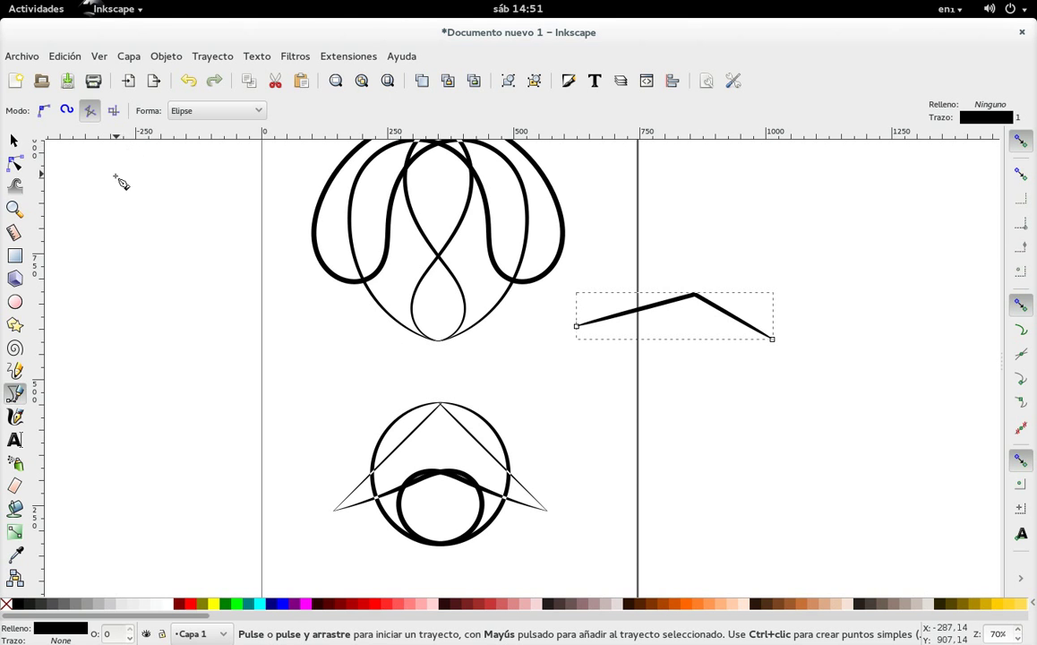
Clone the peaked line and reselect the original.
left_click(64, 56)
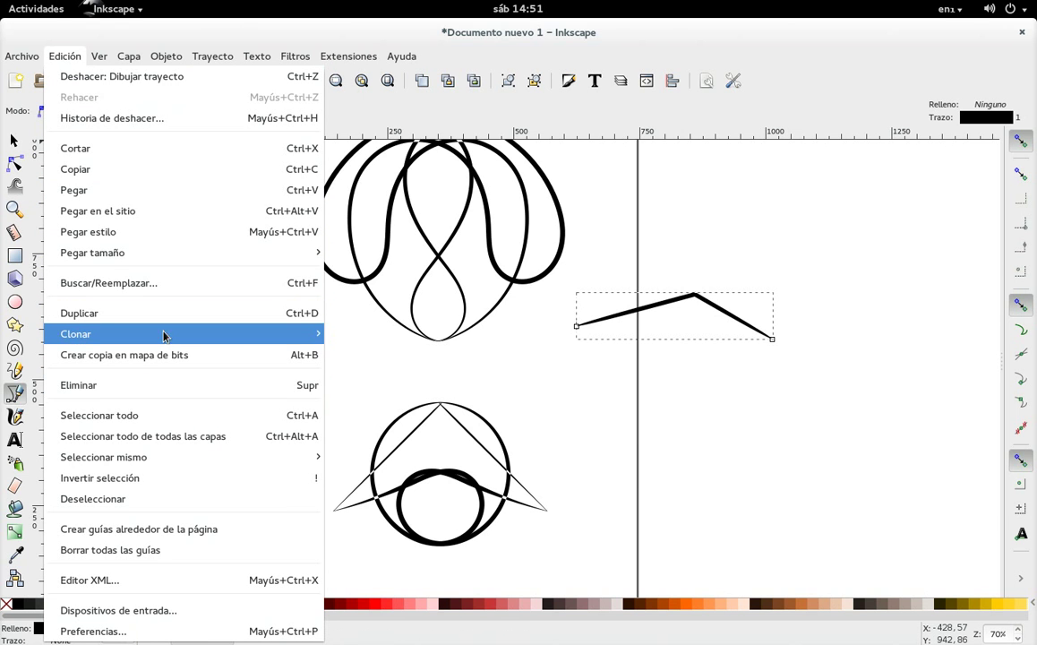
left_click(352, 335)
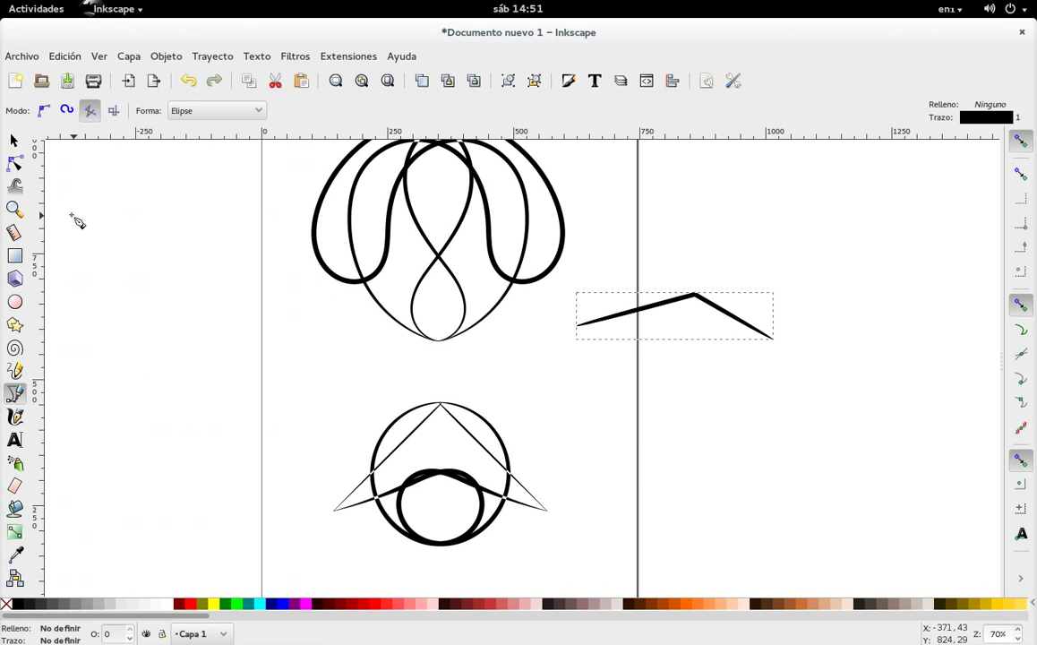
left_click(14, 141)
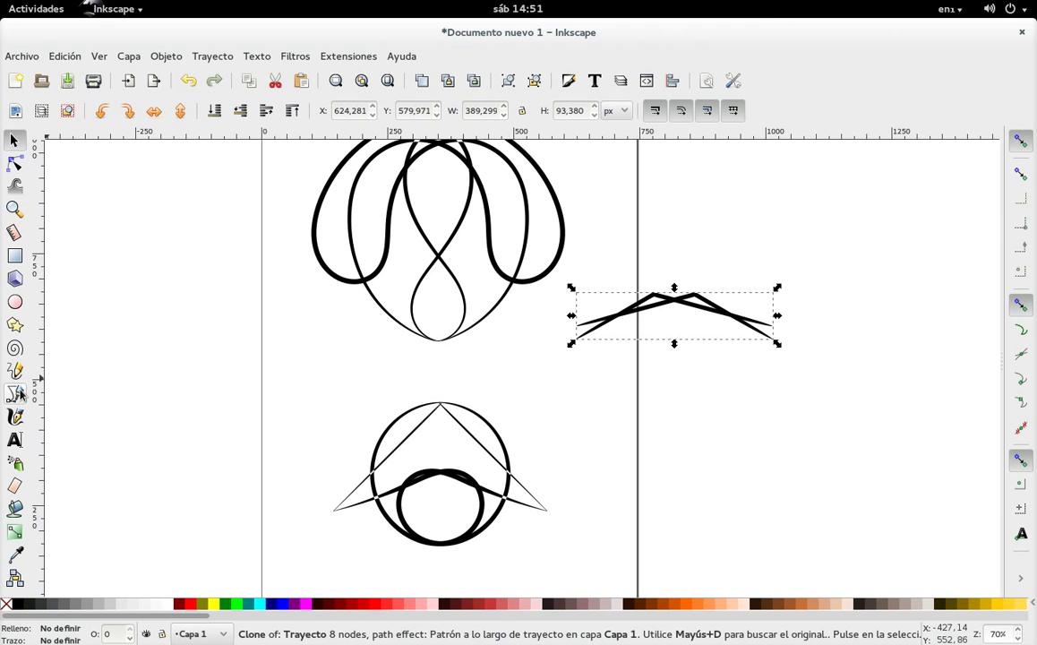
left_click(15, 393)
left_click(13, 140)
left_click(694, 362)
left_click(727, 310)
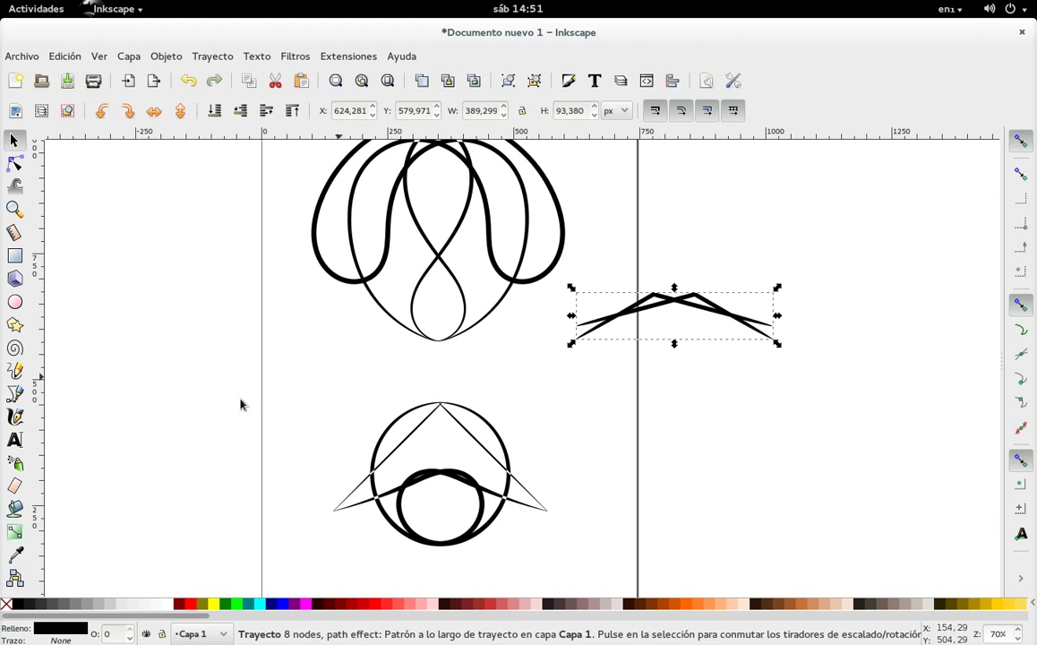
Close the original peaked line into a diamond with a bottom point.
left_click(15, 393)
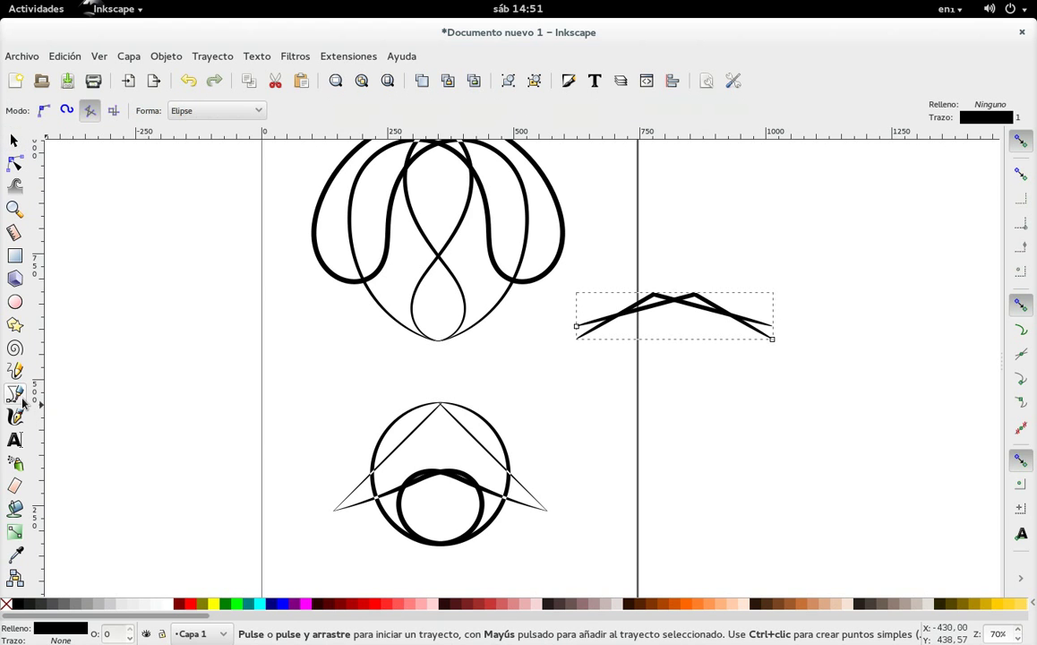
left_click(576, 328)
left_click(673, 387)
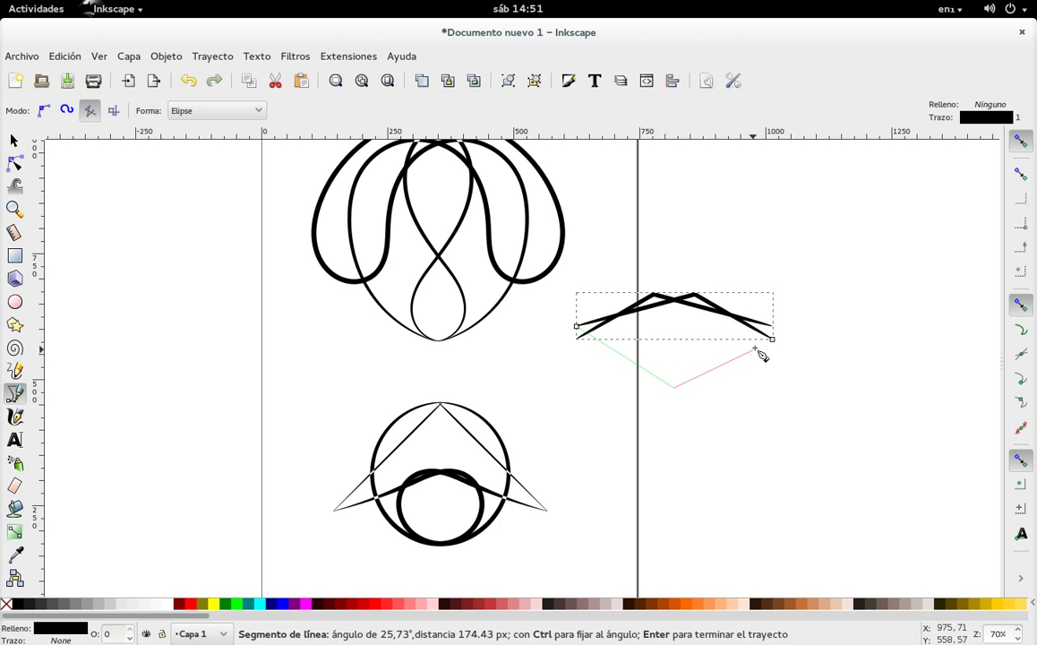
left_click(772, 338)
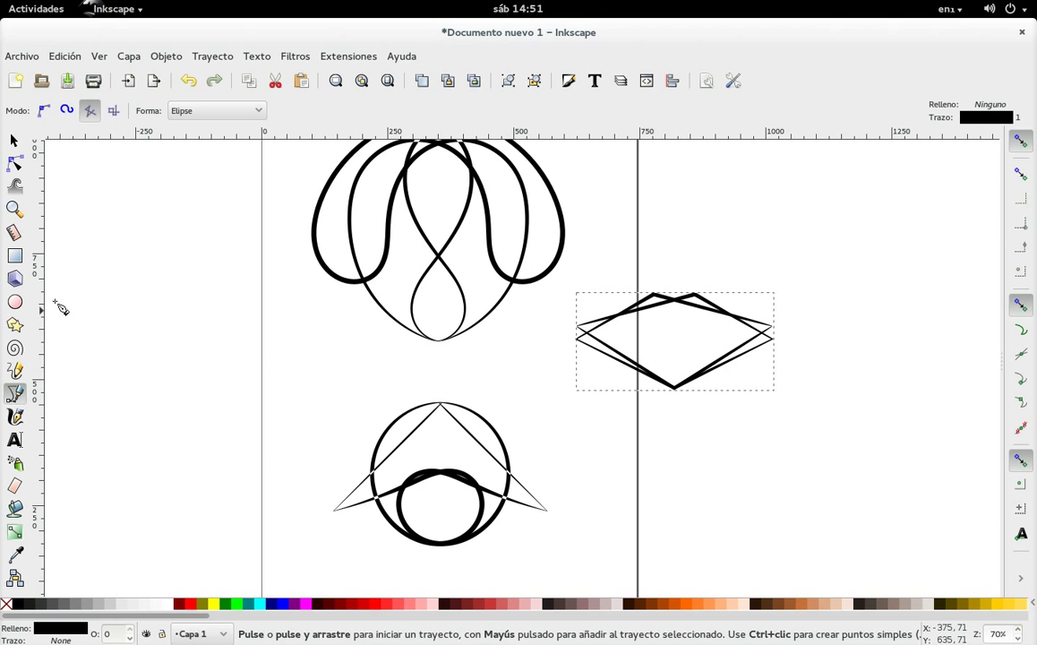
left_click(14, 141)
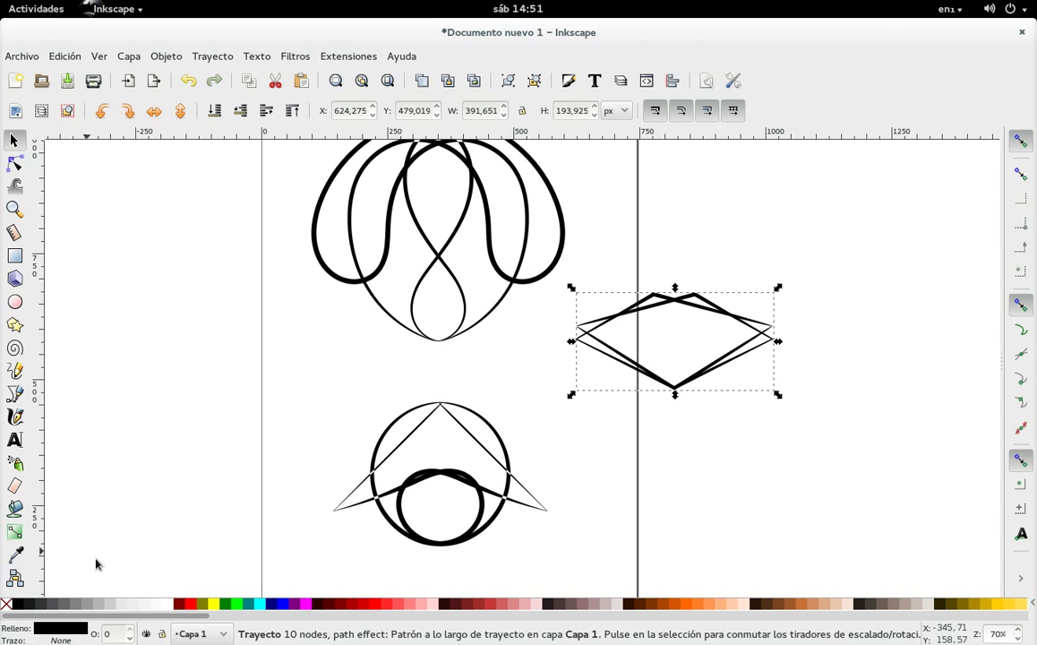
Give the emblem clone a flat pure-red stroke in Fill and Stroke.
left_click(415, 488)
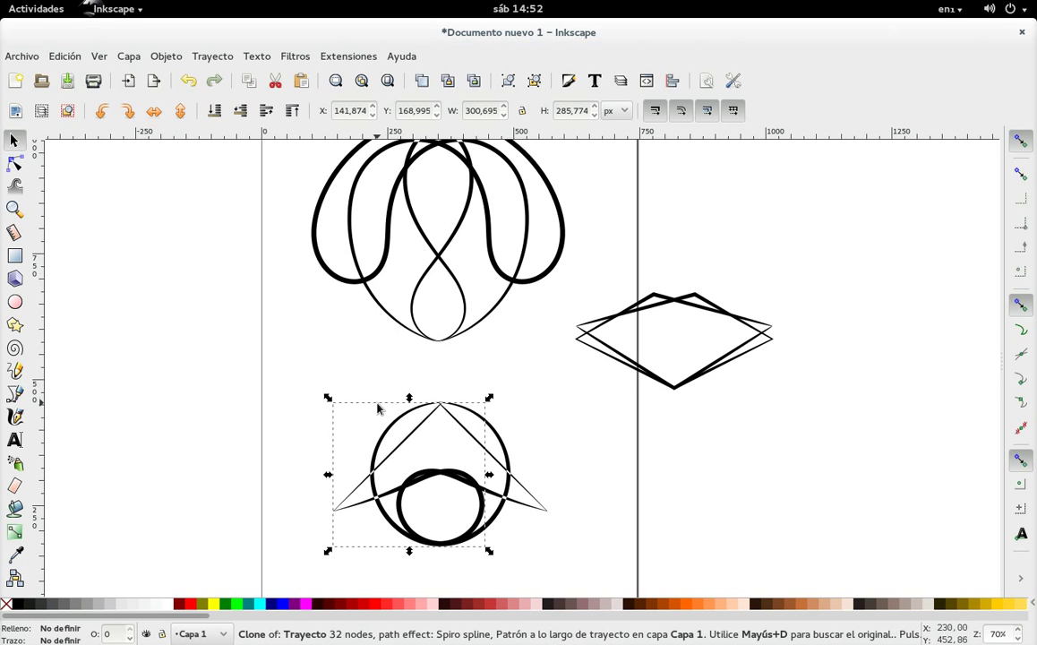
left_click(372, 609)
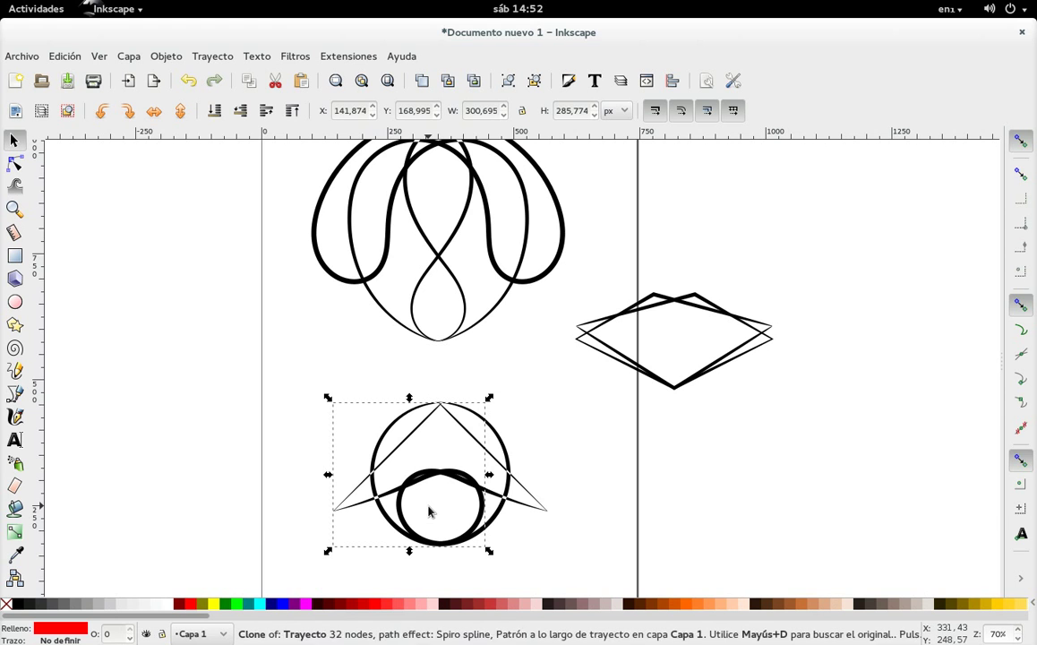
key("ctrl+shift+f")
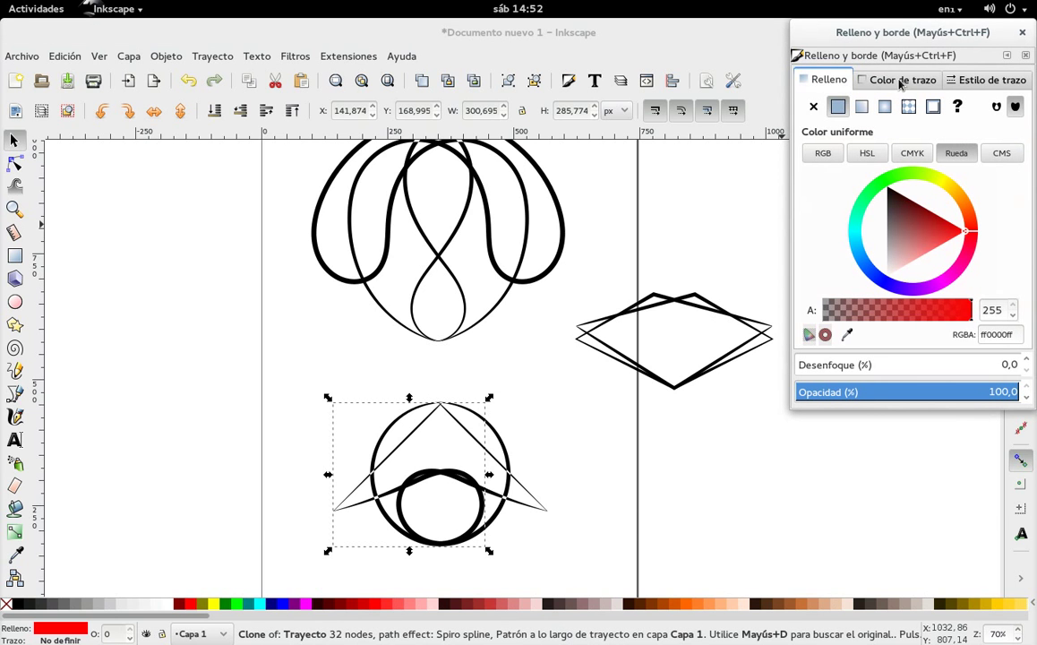
left_click(901, 78)
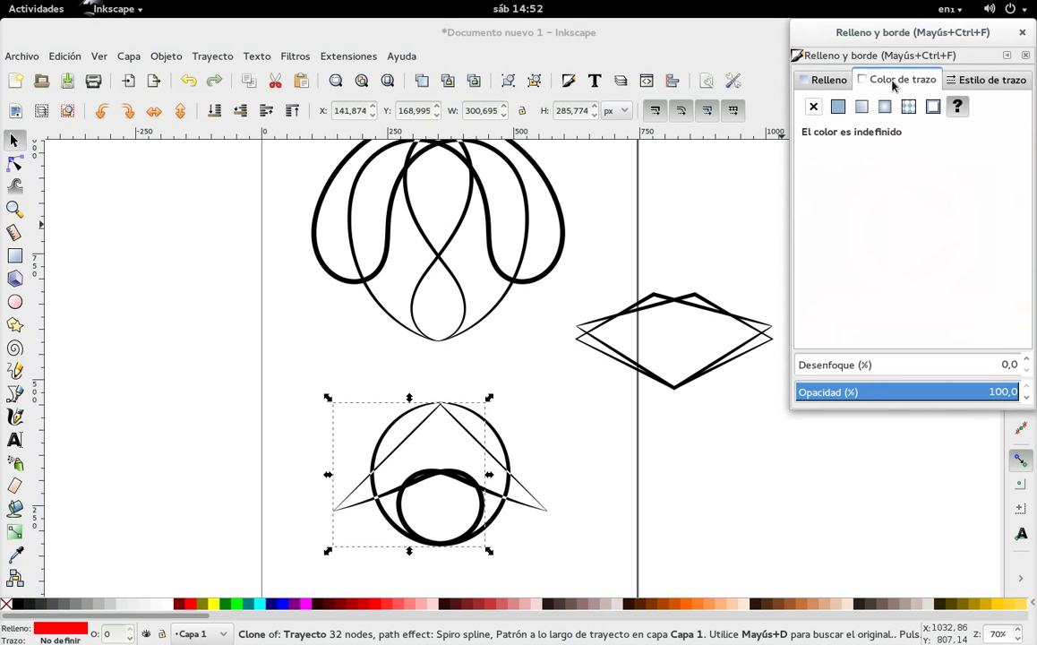
left_click(838, 107)
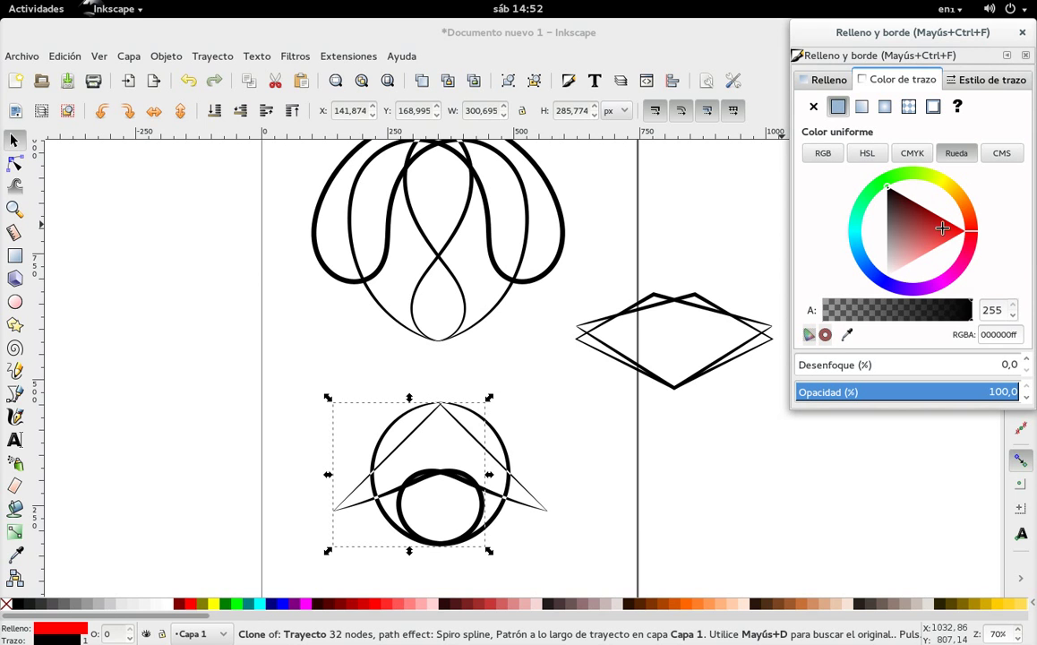
left_click_drag(942, 228, 977, 240)
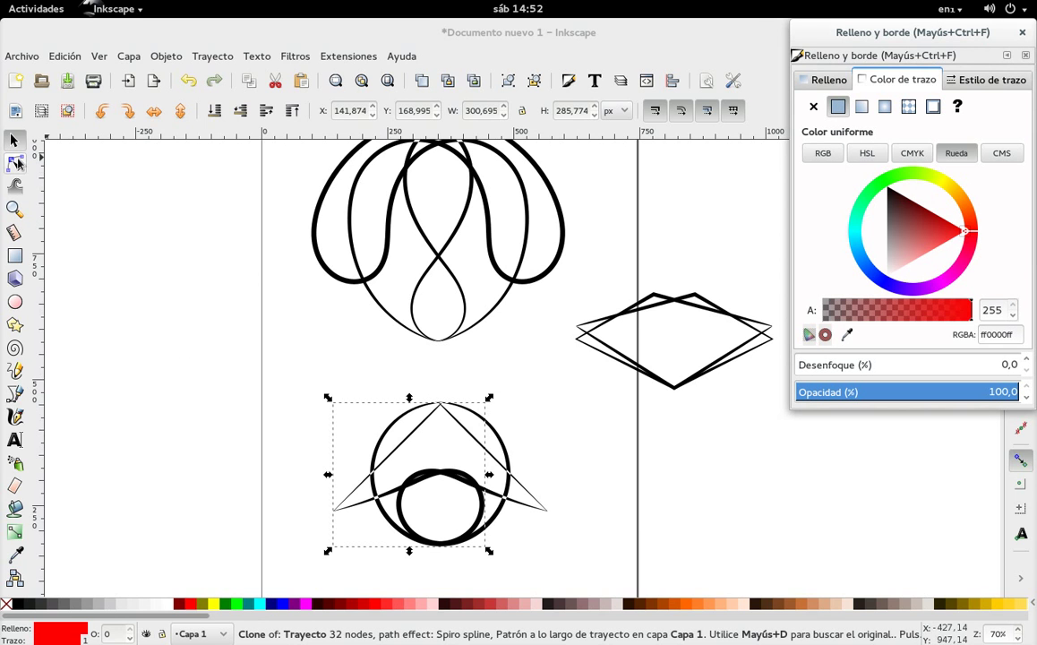
left_click(14, 141)
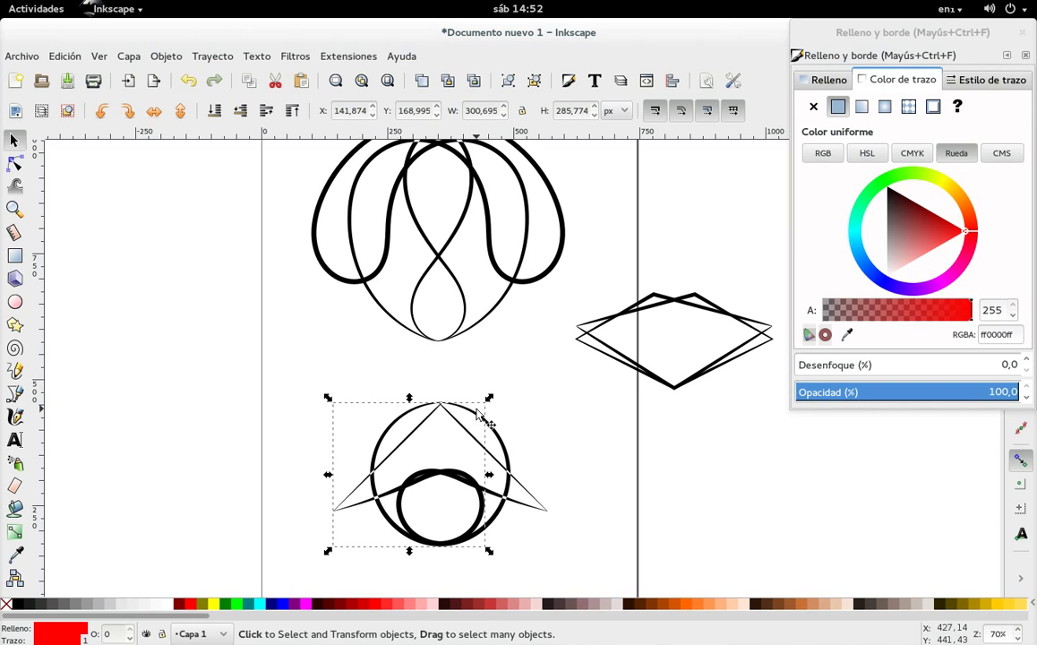
Remove the clone's fill and stroke.
left_click(817, 83)
left_click(813, 105)
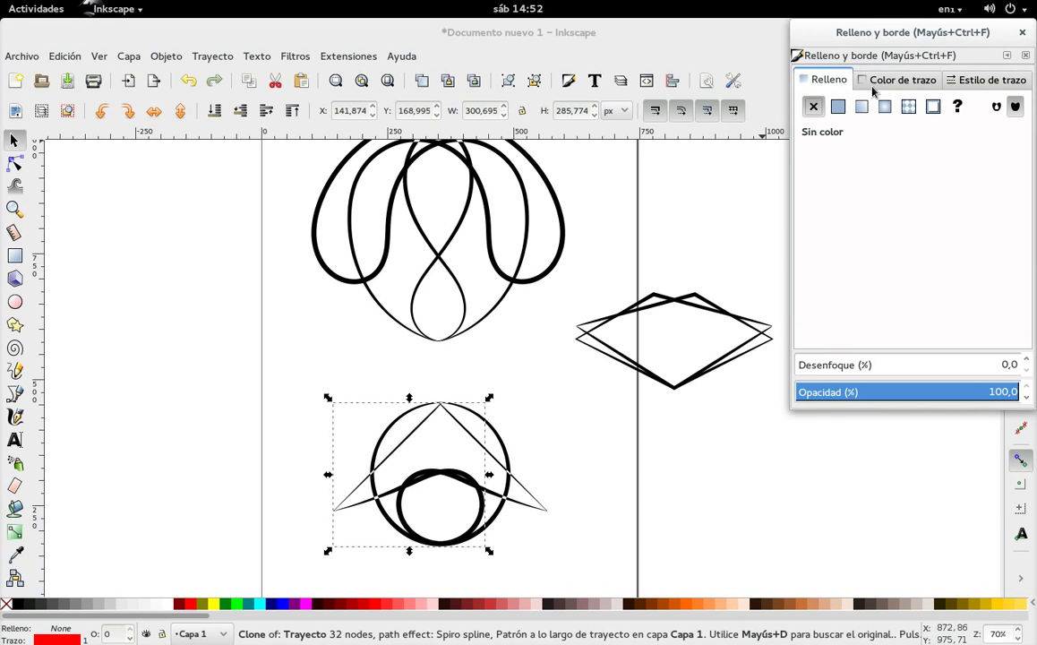
left_click(887, 80)
left_click(817, 105)
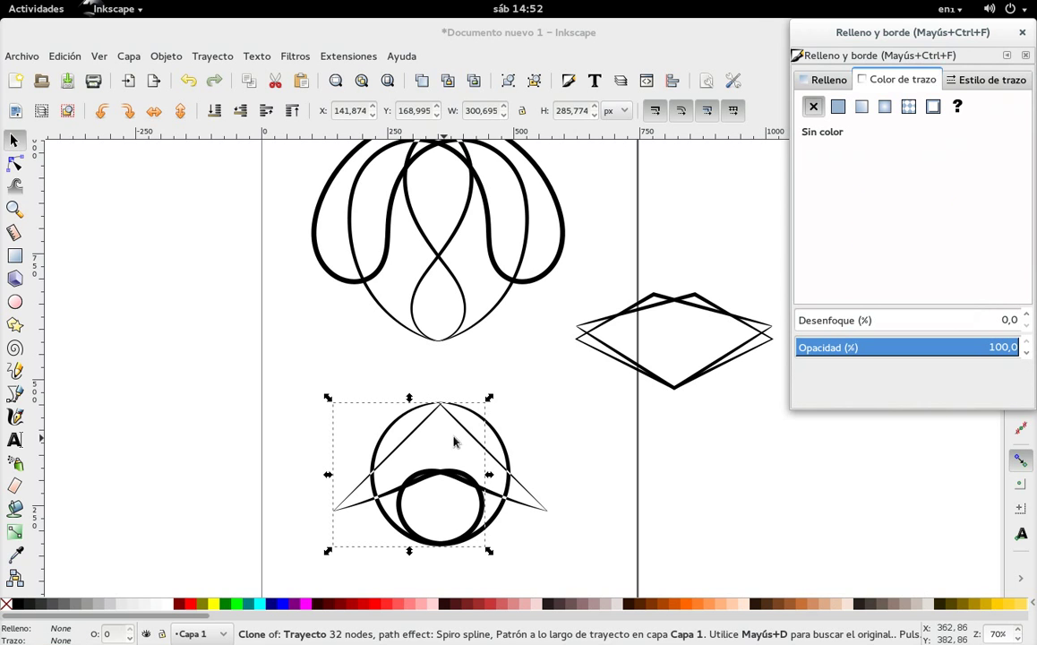
Fill both the emblem and its clone with red ff0000ff, then close the panel.
mouse_move(257, 368)
left_mouse_down()
mouse_move(521, 536)
mouse_move(602, 567)
left_mouse_up()
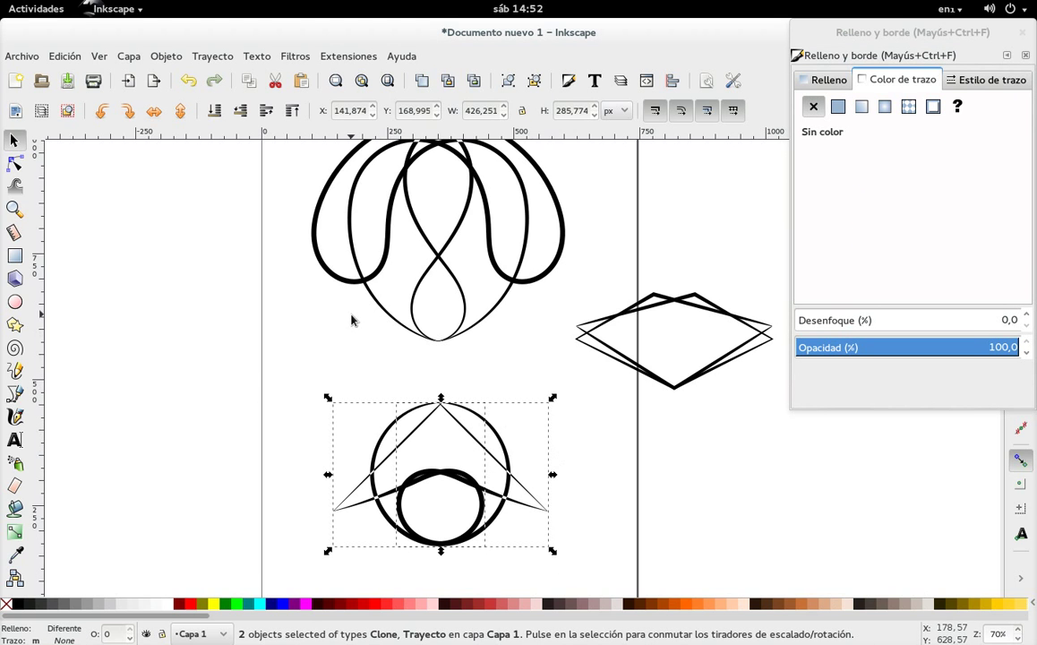
key("ctrl+alt+c")
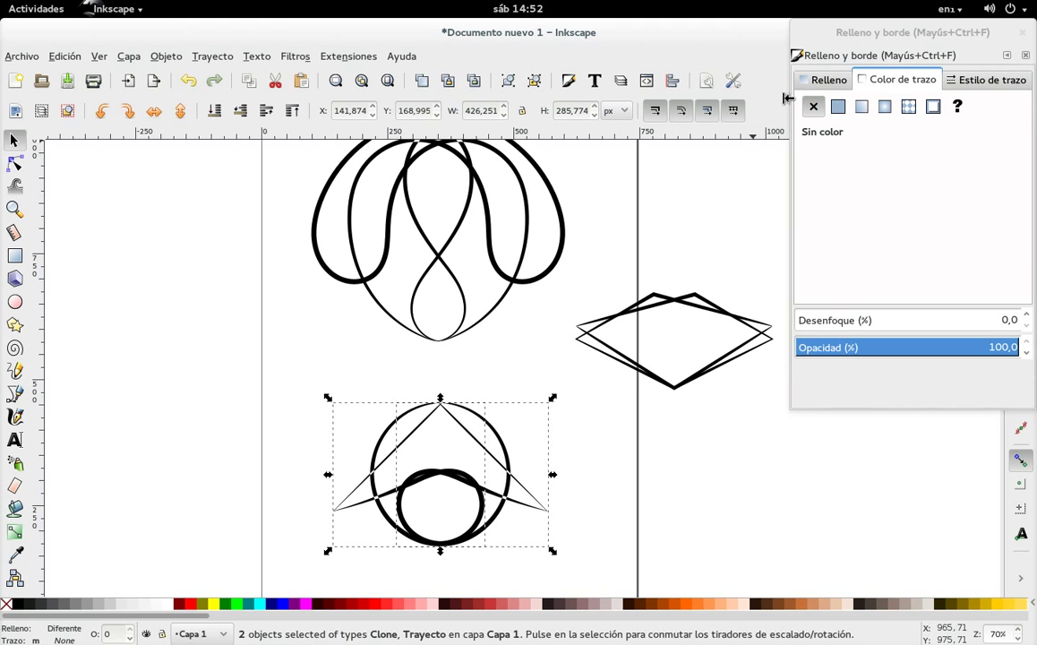
left_click(823, 80)
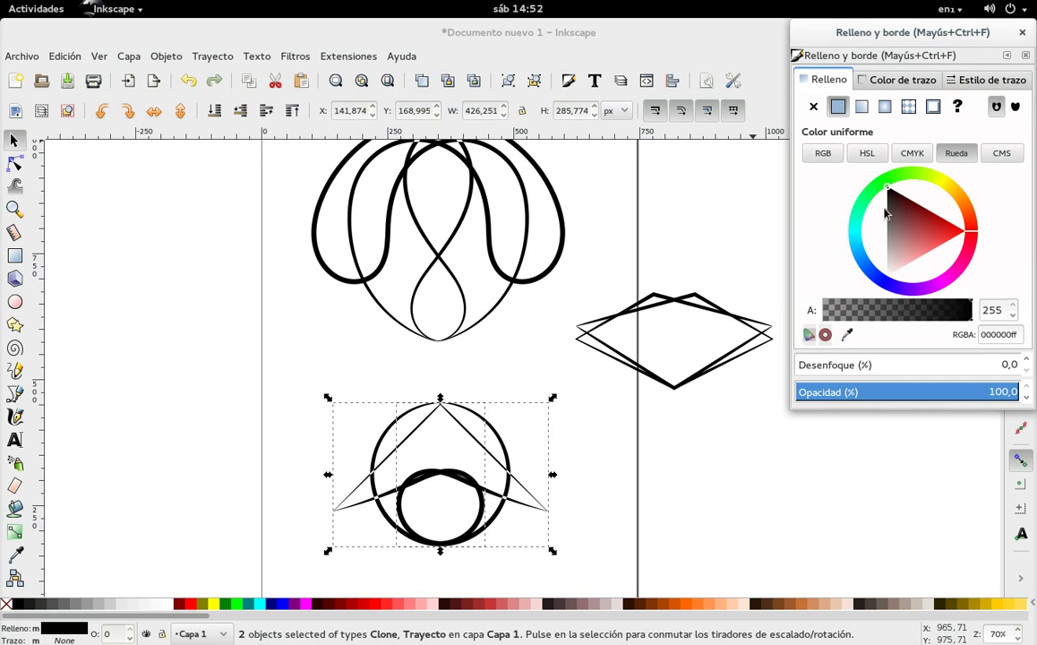
left_click(965, 231)
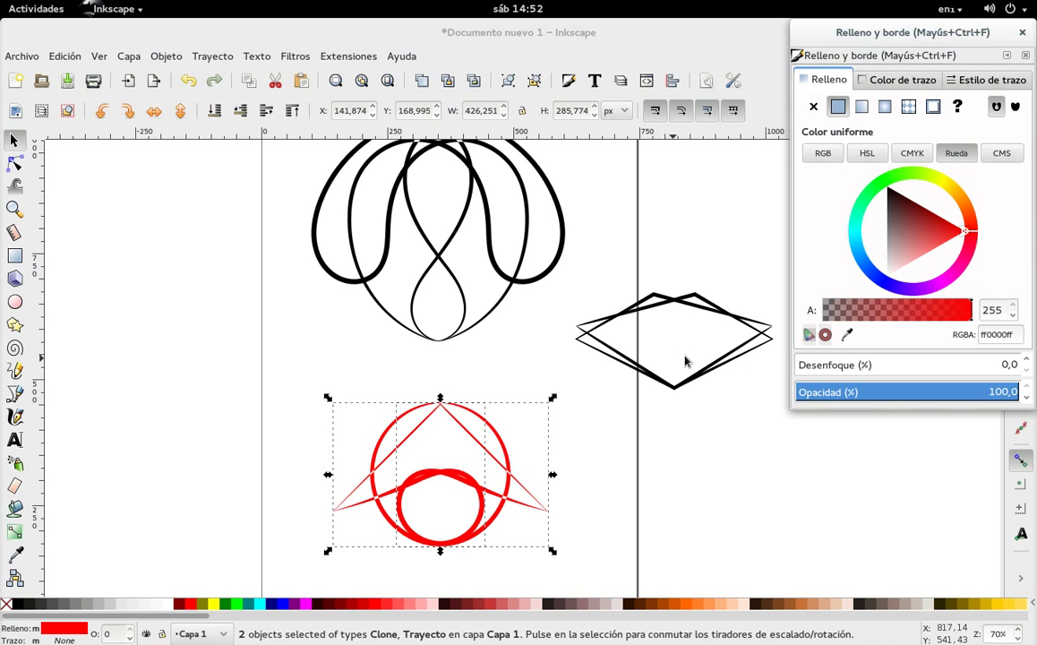
left_click(1025, 56)
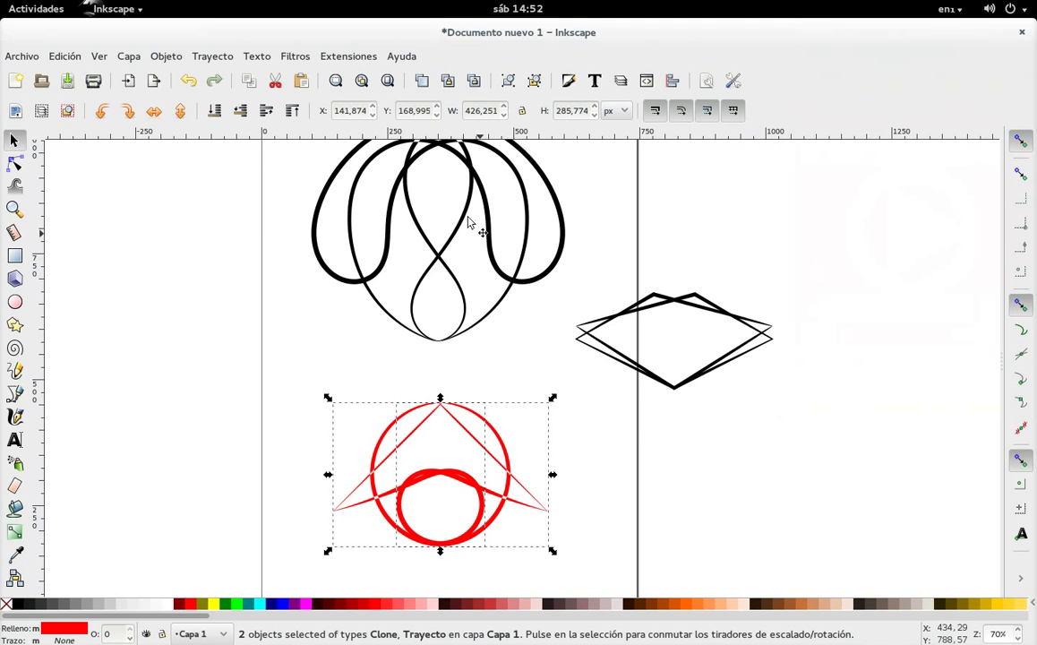
Draw a tapered straight line to the left of the page.
left_click(217, 56)
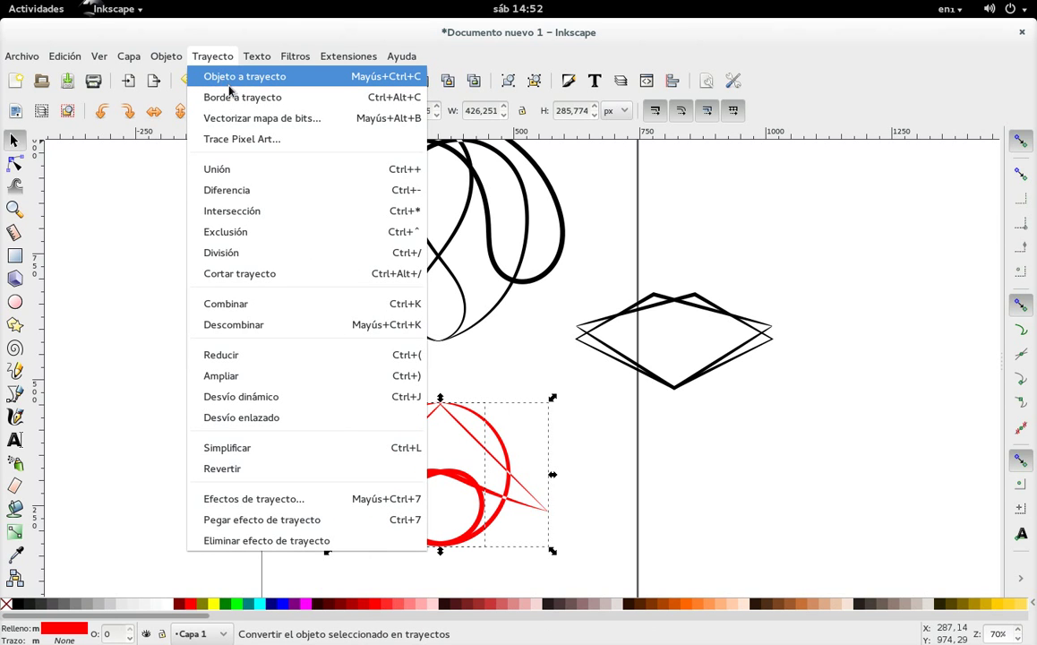
left_click(47, 276)
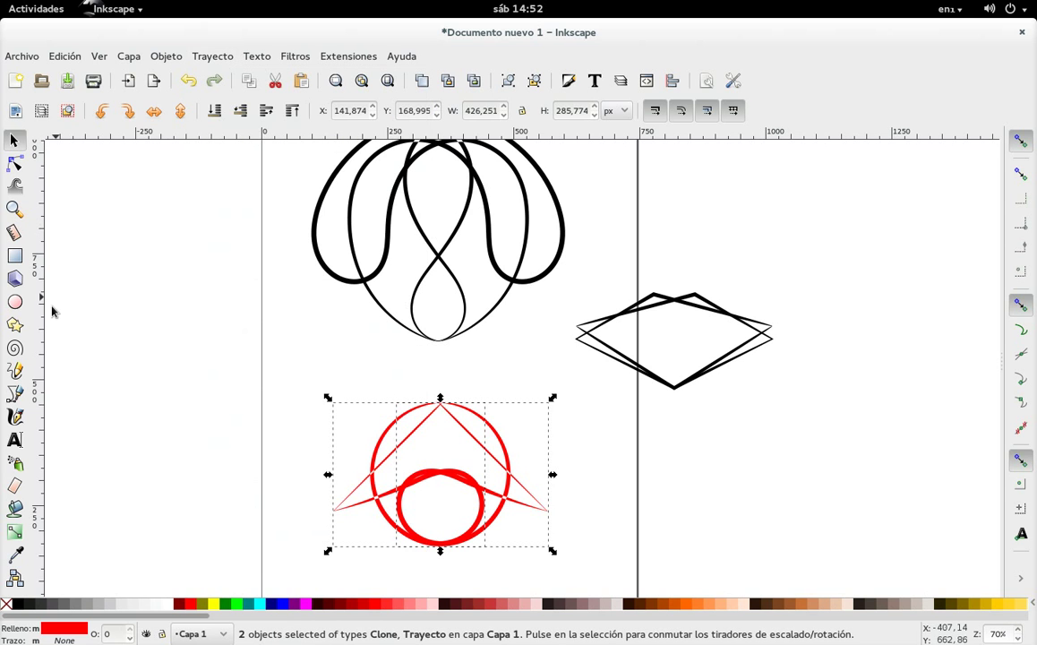
left_click(14, 394)
left_click(127, 386)
double_click(273, 315)
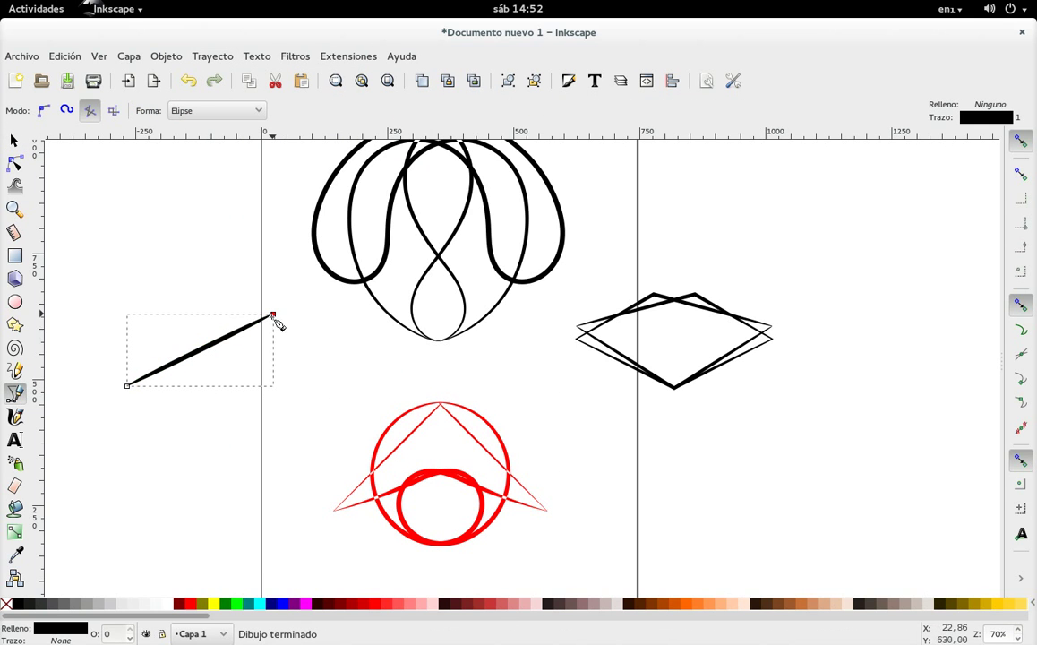
Convert the line's stroke to a path, add a middle node, and apply Object to Path.
left_click(170, 57)
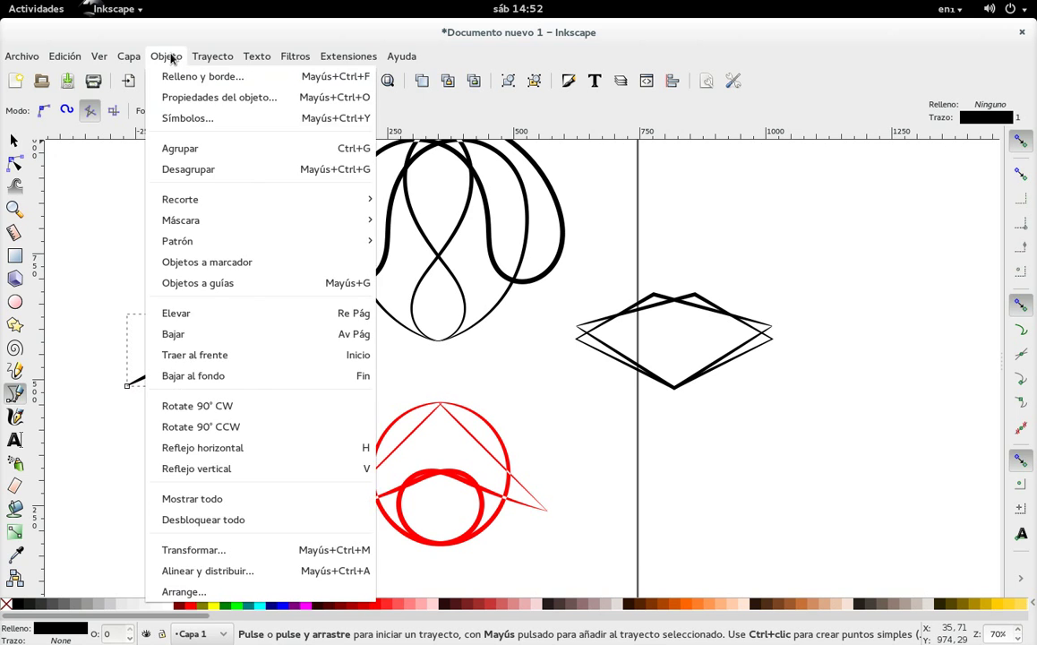
left_click(231, 99)
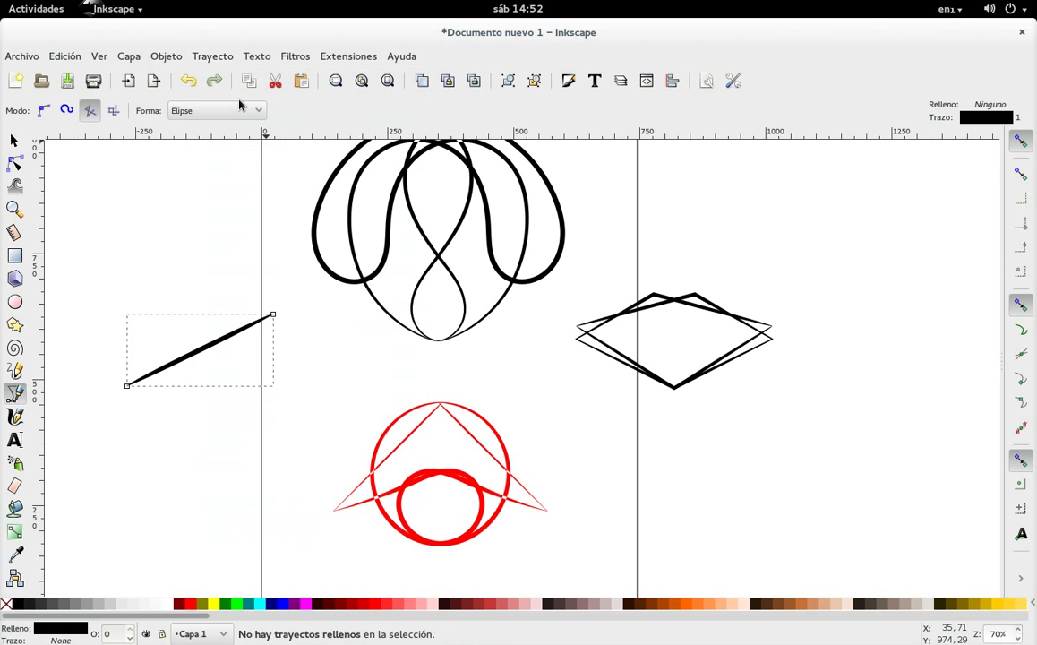
left_click(14, 140)
left_click(15, 164)
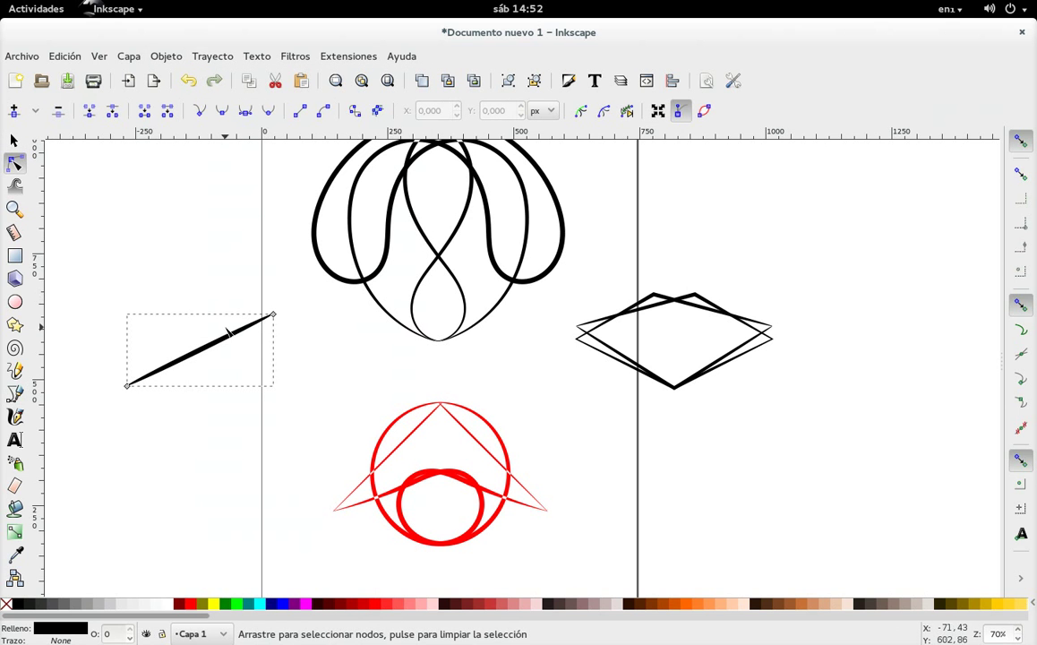
left_click(231, 343)
double_click(224, 342)
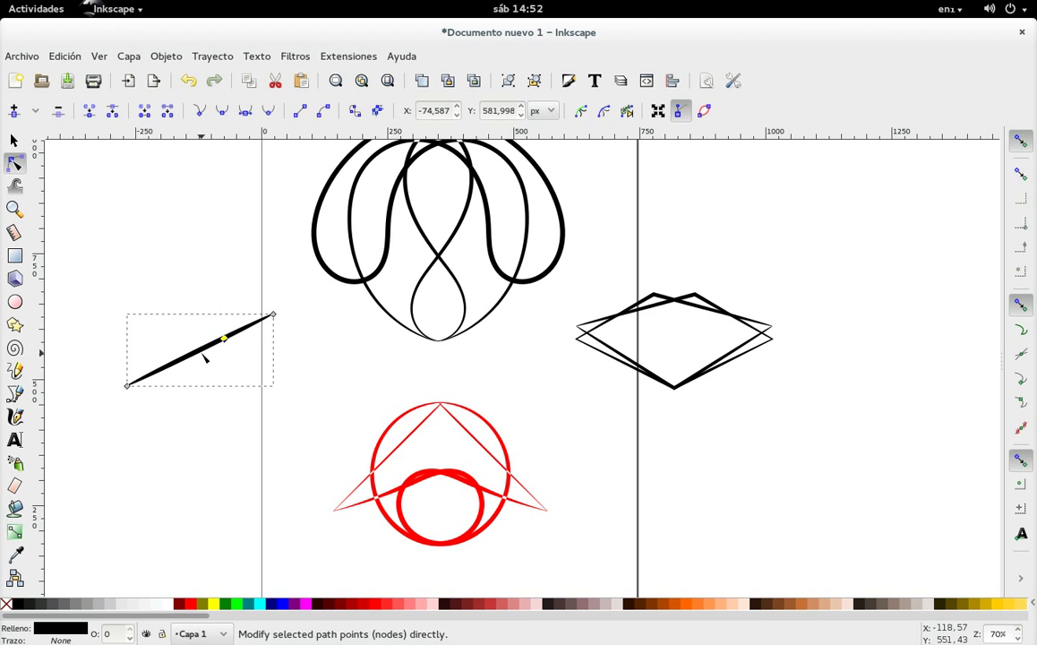
left_click(213, 58)
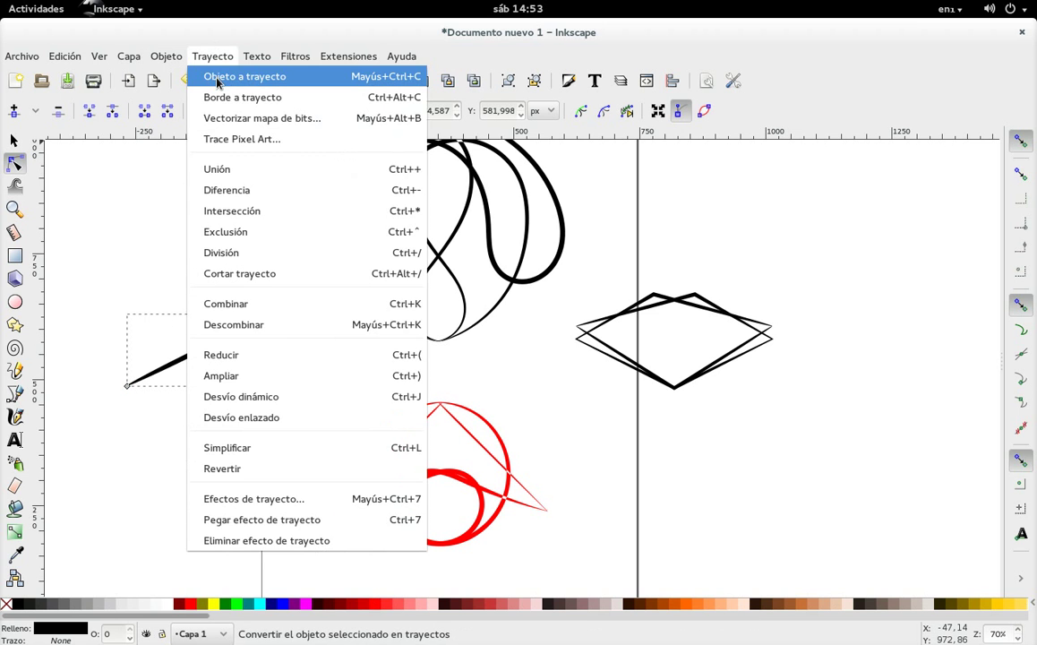
left_click(209, 76)
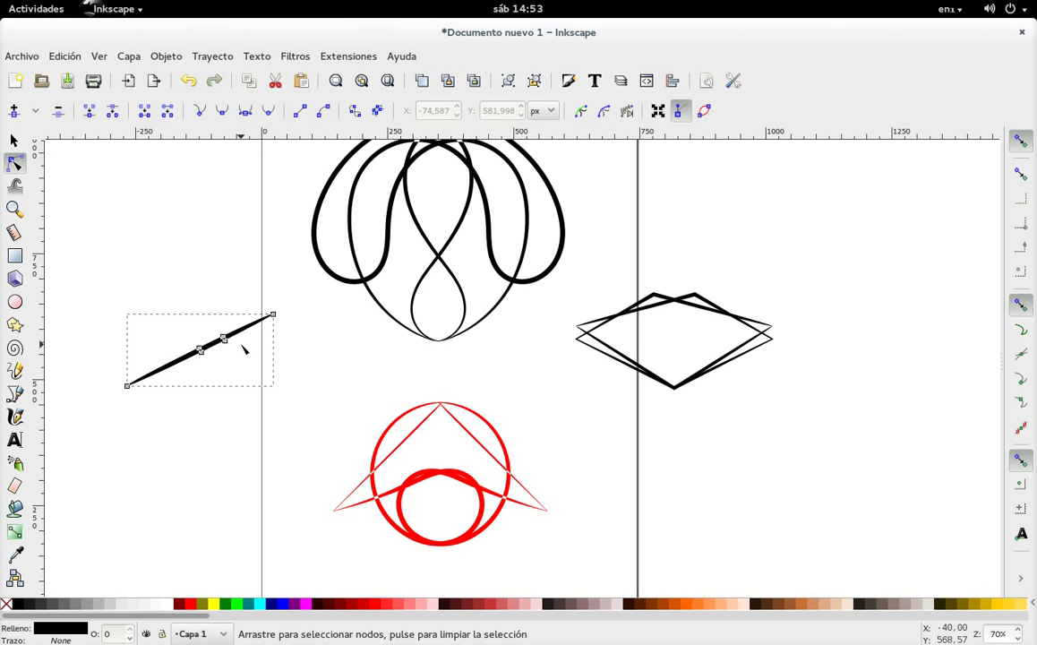
Zoom and pan out to bring the whole page into view.
scroll(243, 349, "up", 3)
scroll(244, 350, "up", 1)
scroll(431, 328, "left", 3)
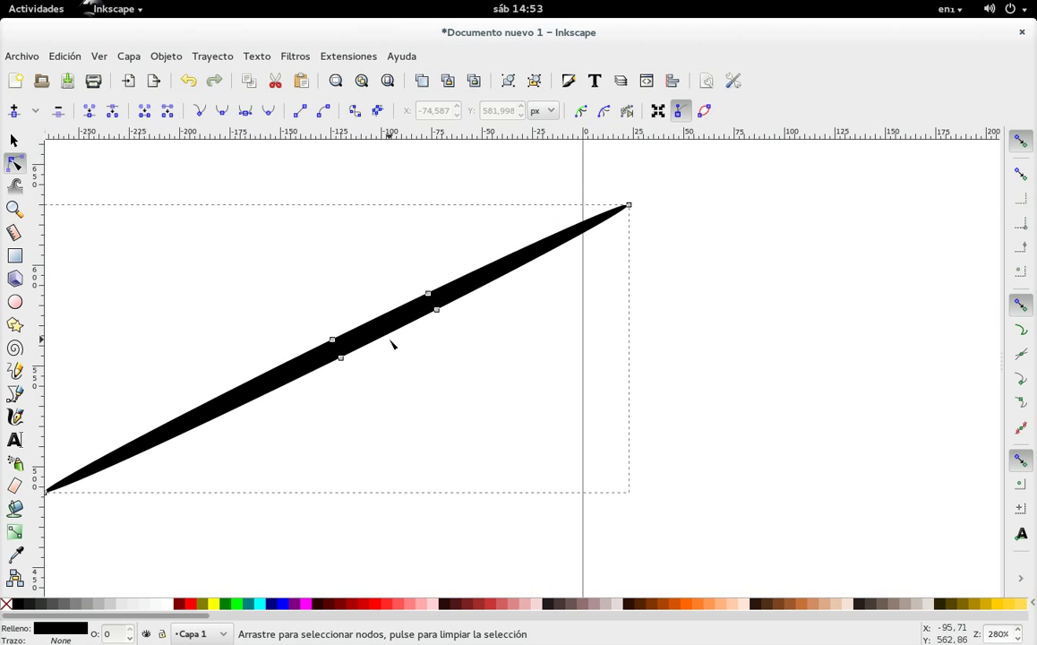
scroll(391, 343, "down", 3)
left_click_drag(567, 358, 356, 209)
scroll(508, 282, "down", 2)
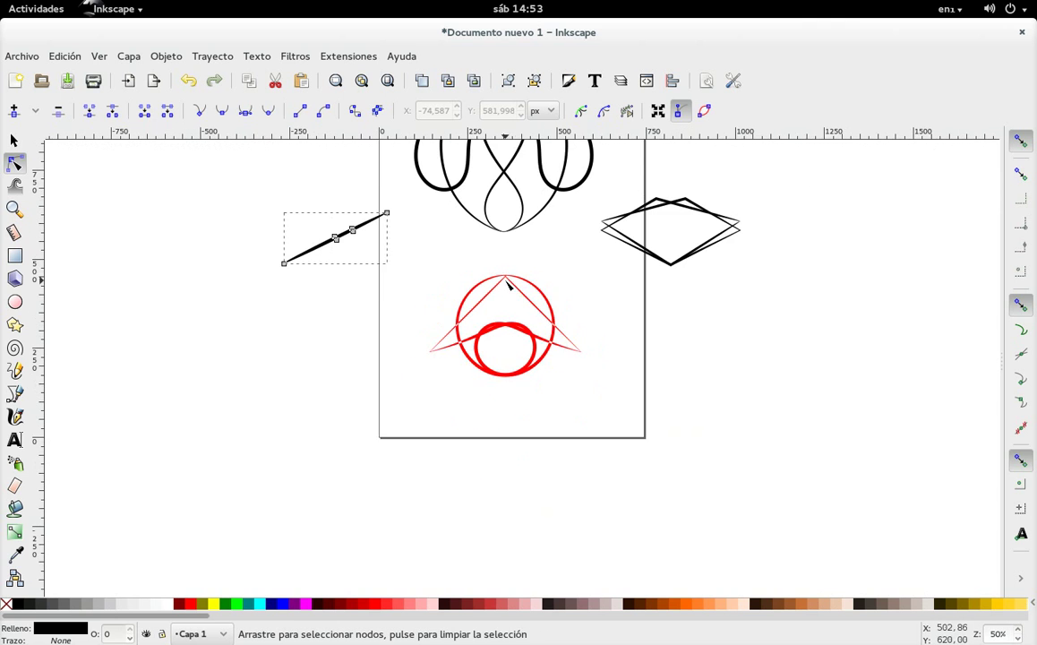
left_click_drag(564, 291, 535, 302)
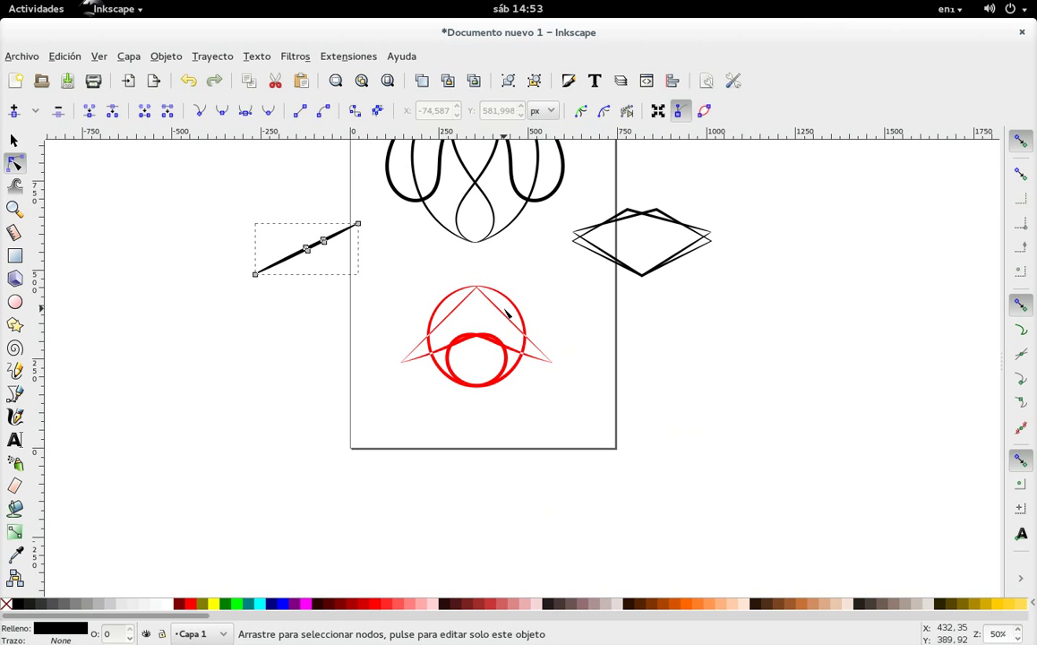
left_click(13, 140)
Try the Gragea filter on both red objects, then undo it.
left_click_drag(395, 285, 606, 416)
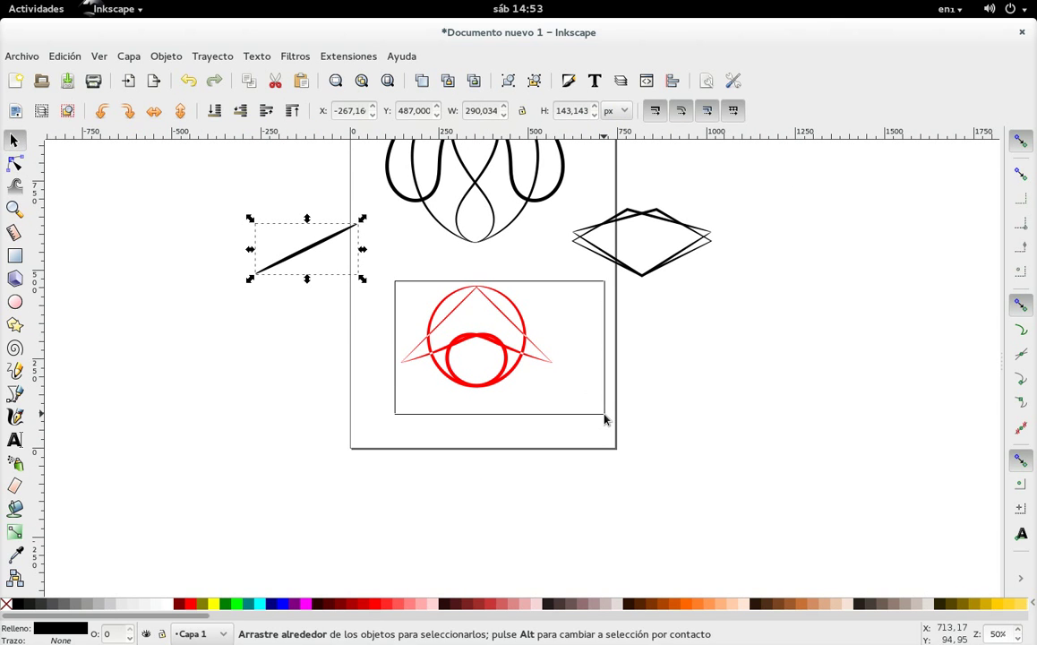
left_click(295, 56)
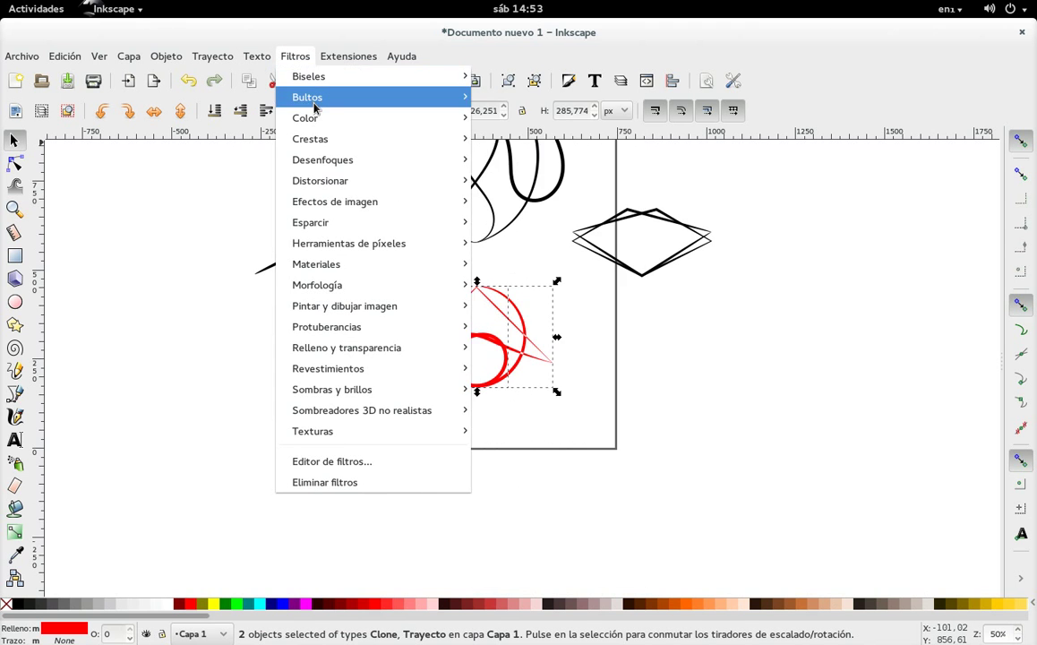
mouse_move(310, 139)
left_click(528, 254)
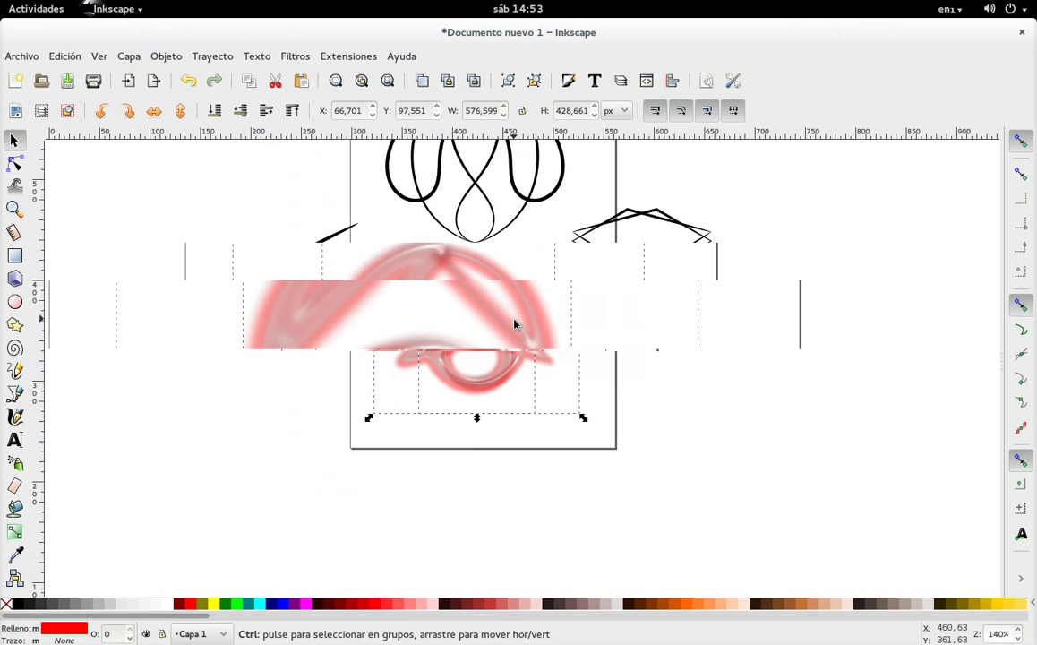
scroll(515, 324, "down", 1)
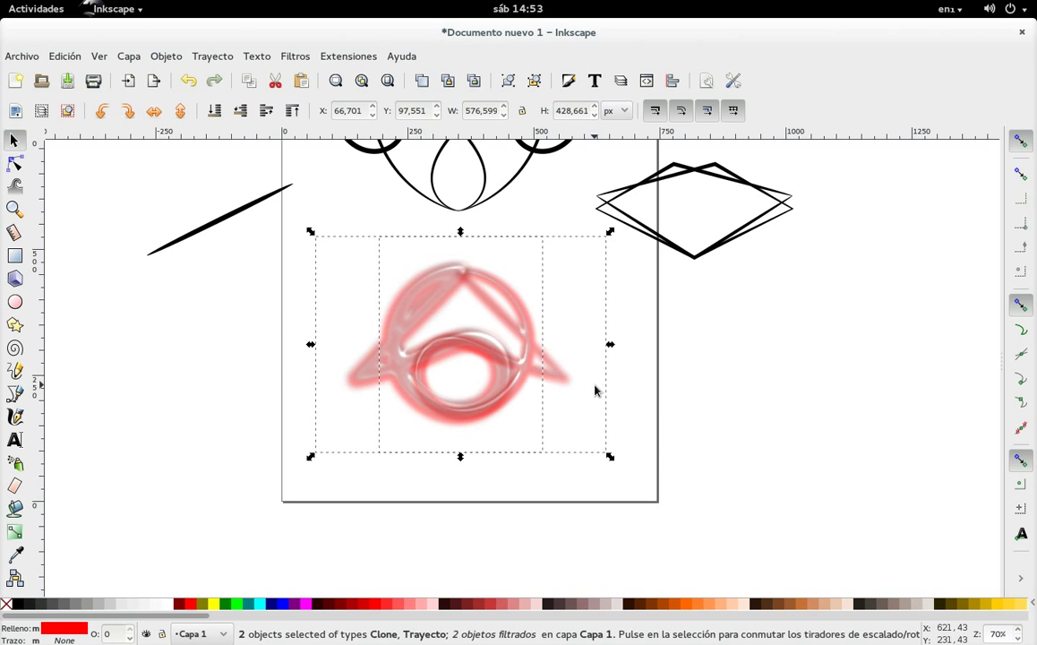
key("ctrl+z")
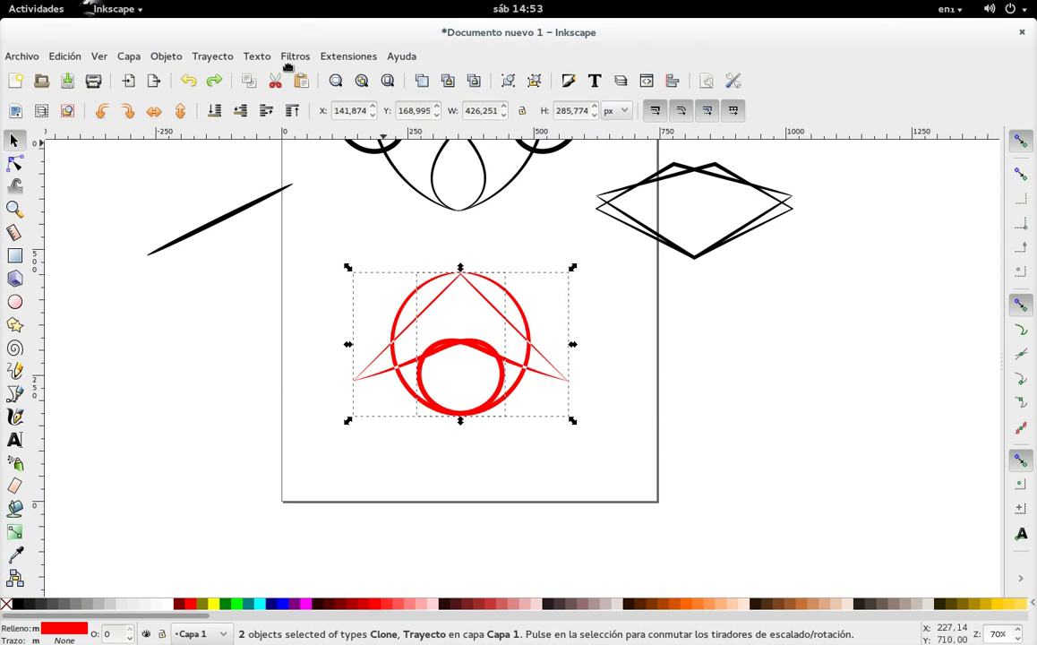
Apply Filtros > Crestas > Gel refractivo A to the red emblem and clone.
left_click(295, 55)
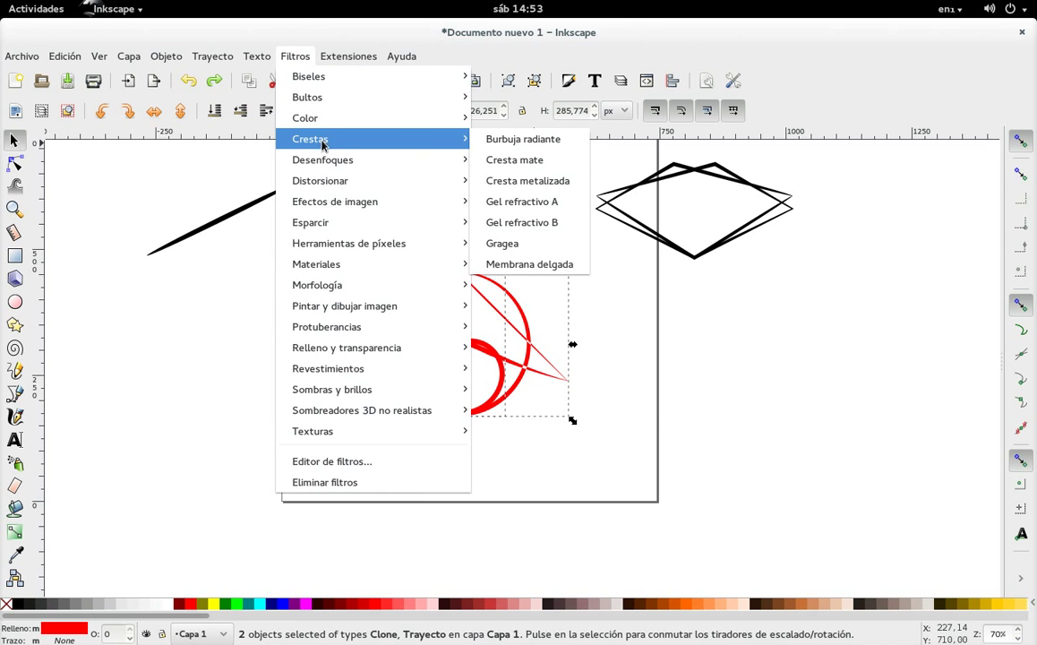
mouse_move(358, 139)
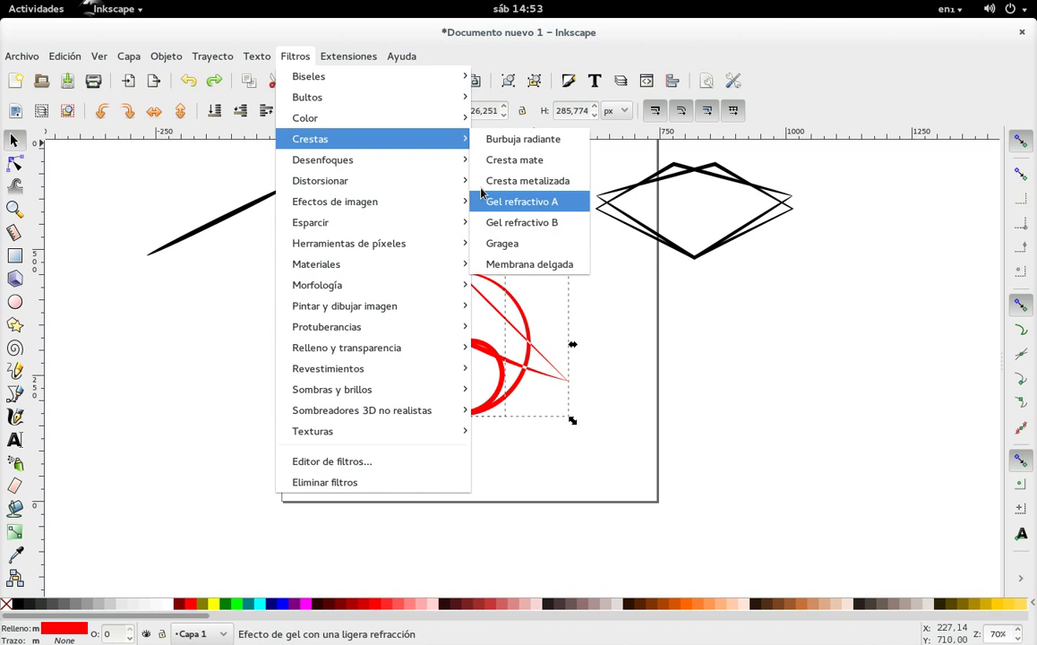
left_click(544, 208)
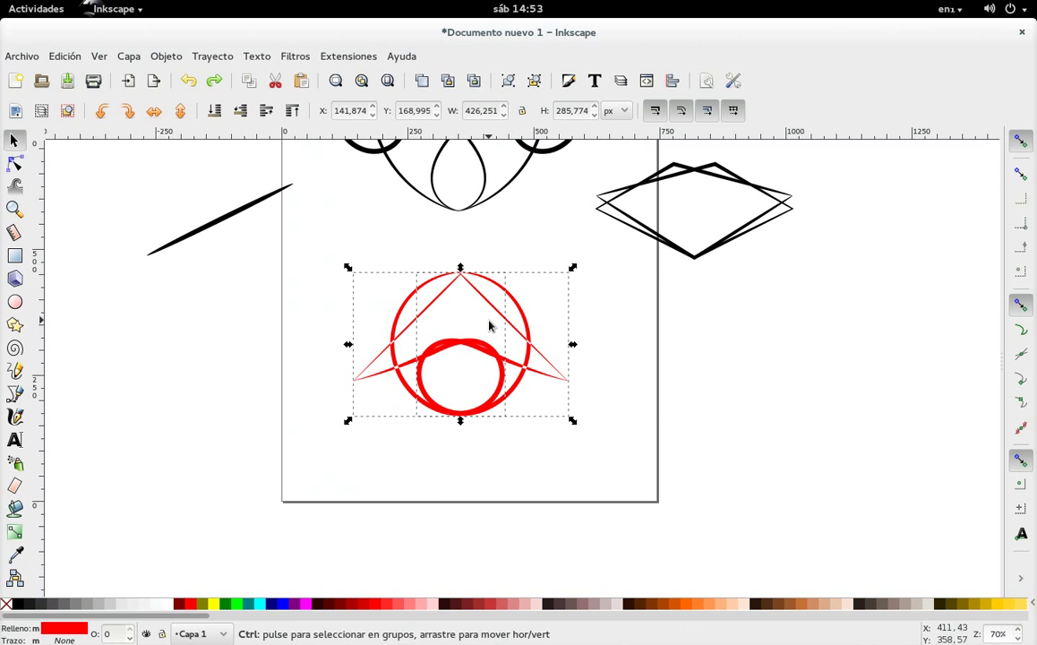
left_click(295, 56)
mouse_move(310, 139)
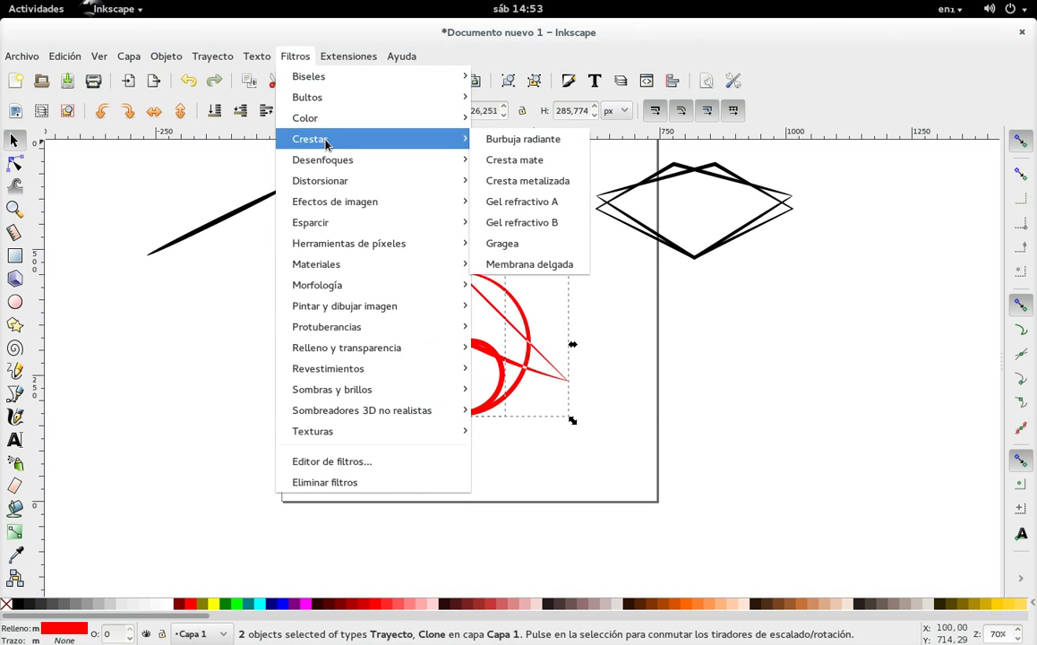
left_click(552, 210)
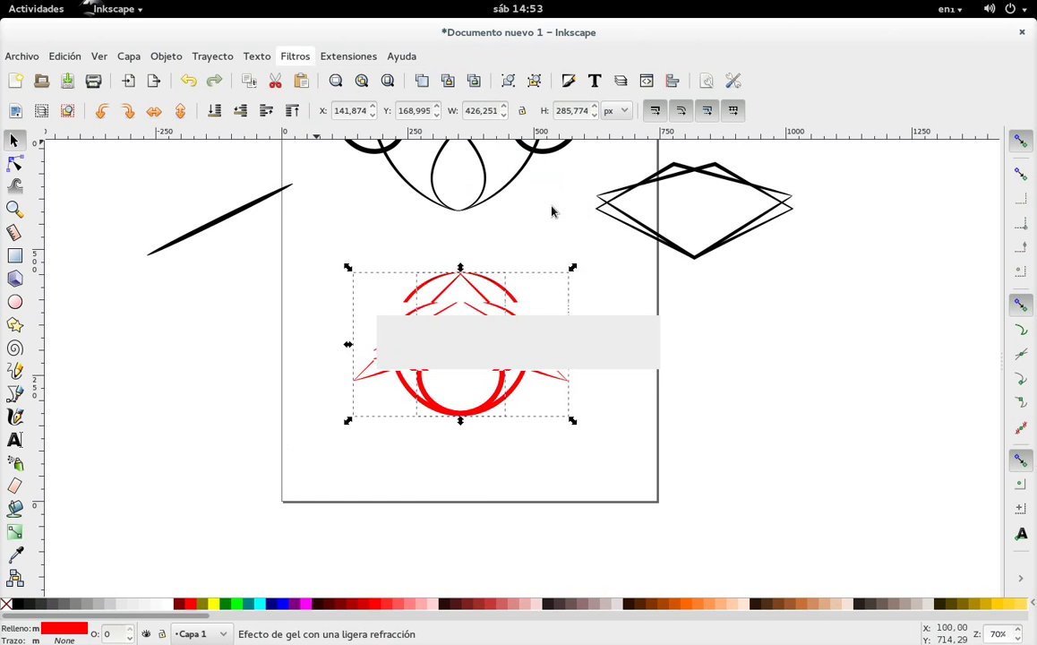
scroll(542, 334, "up", 1, "ctrl")
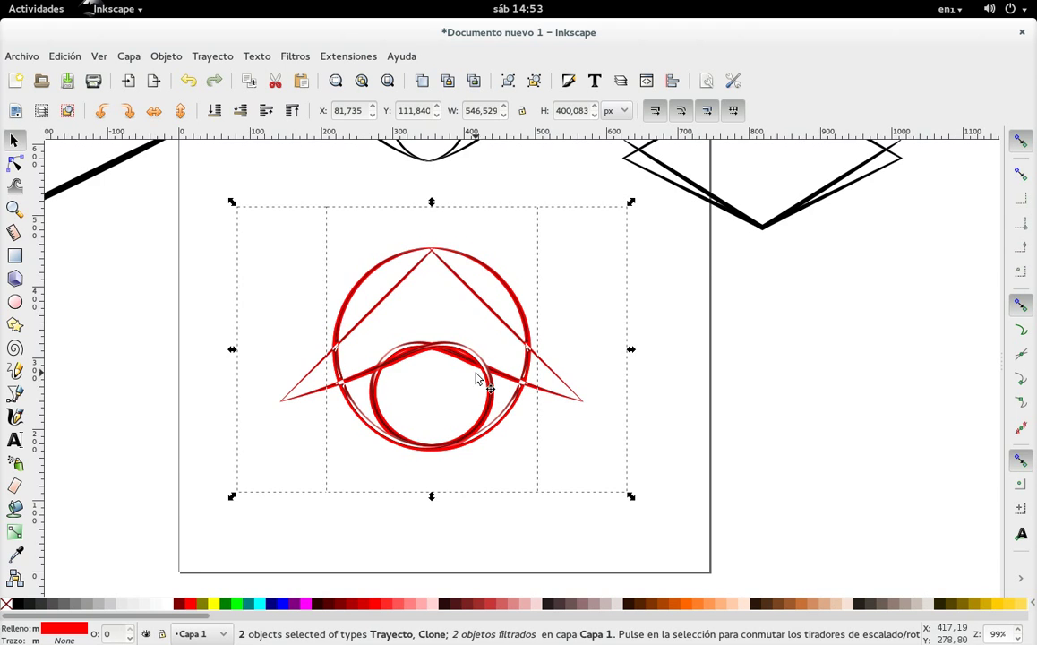
Zoom out to the whole page and open the Edit menu's cloning options.
scroll(474, 377, "down", 3, "ctrl")
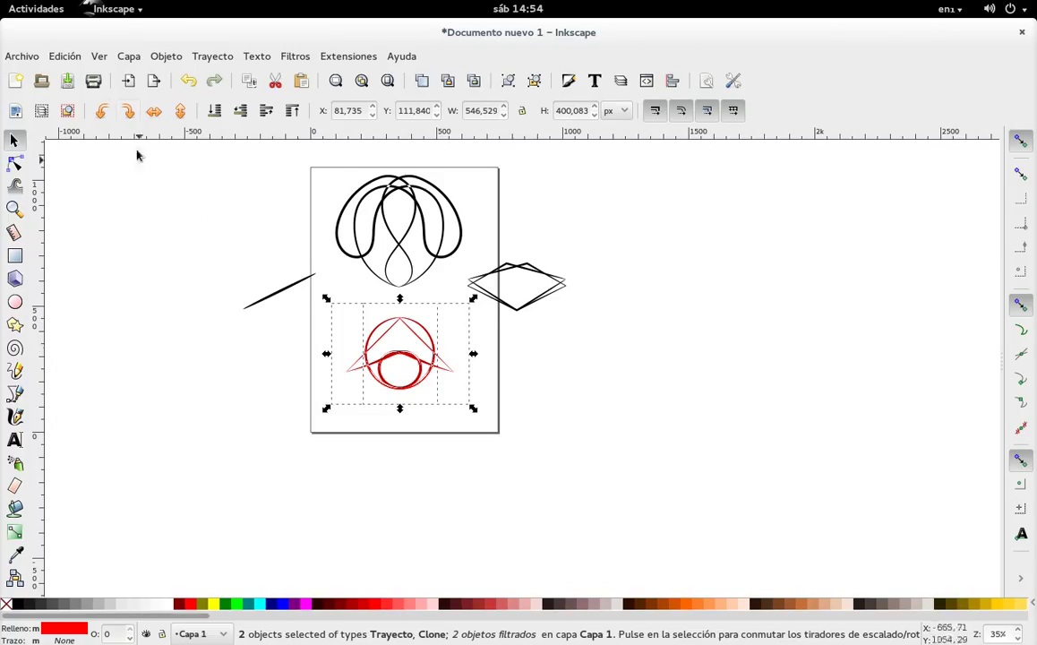
left_click(63, 55)
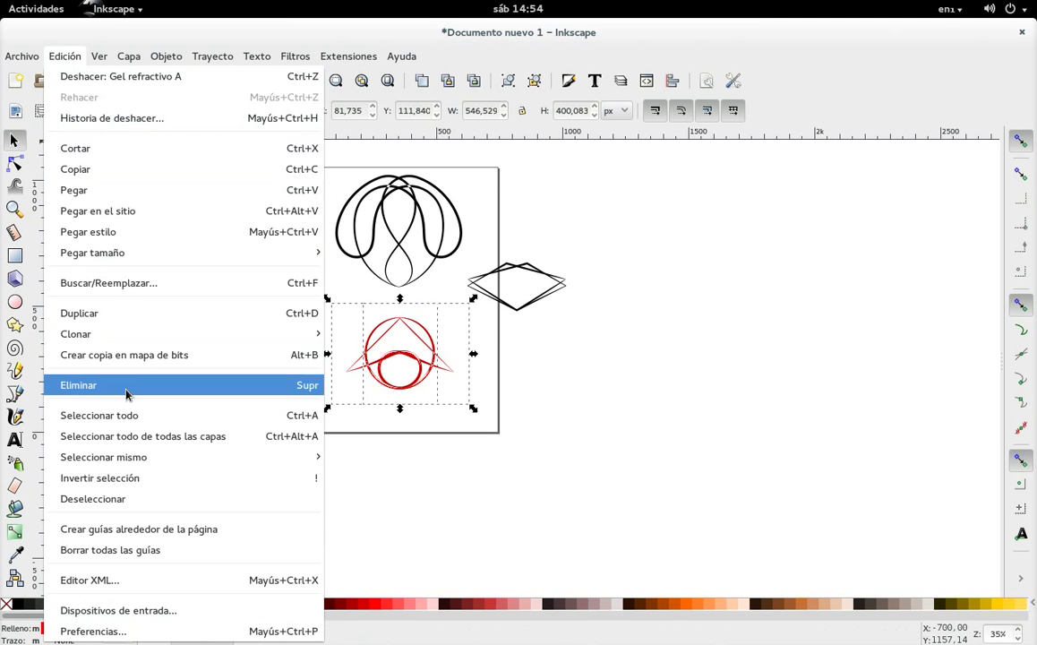
mouse_move(76, 333)
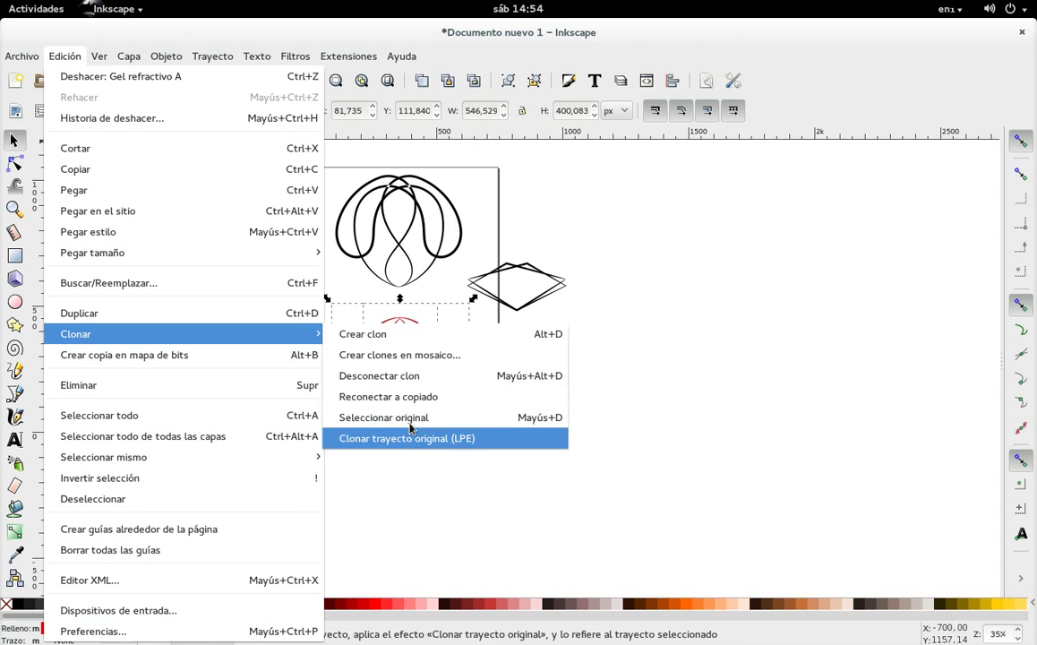
Clone the red emblem, flip the clone vertically, and deselect everything.
left_click(367, 334)
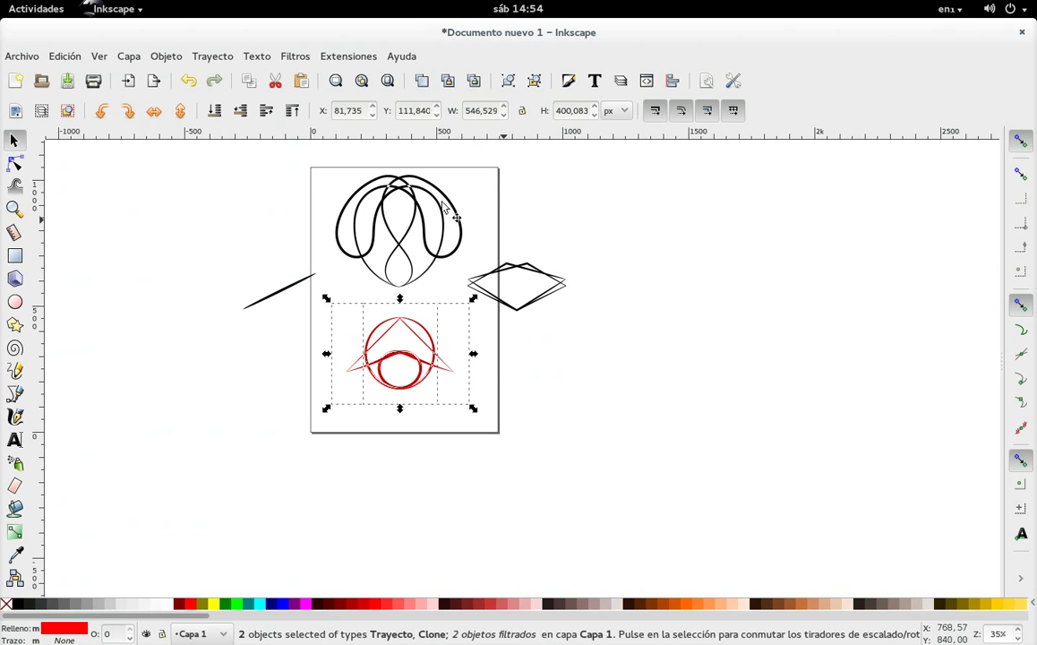
left_click(33, 56)
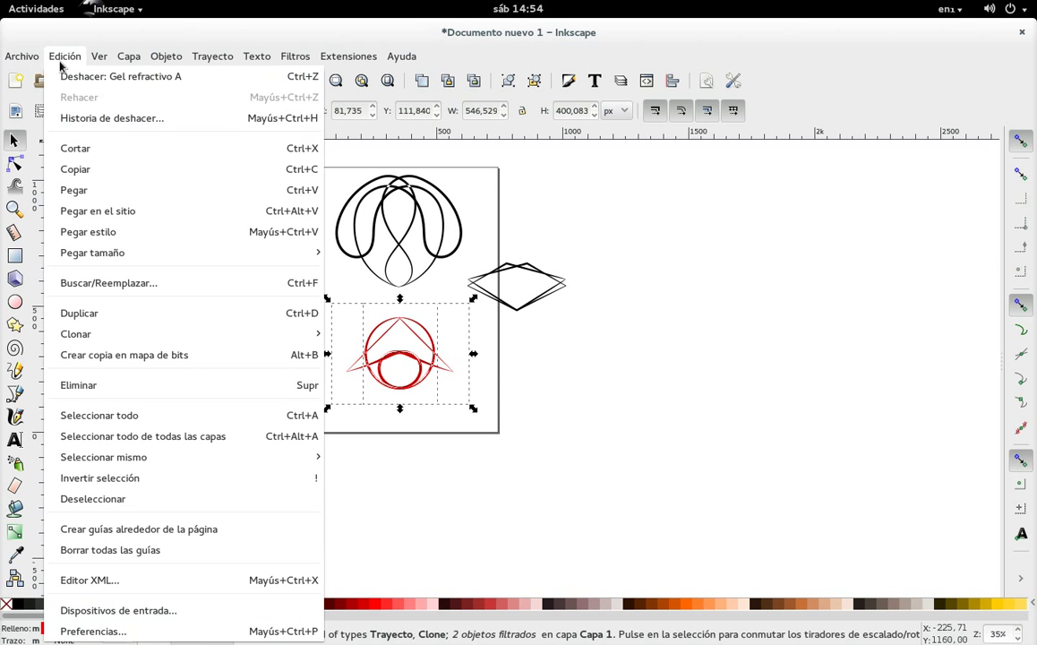
mouse_move(65, 56)
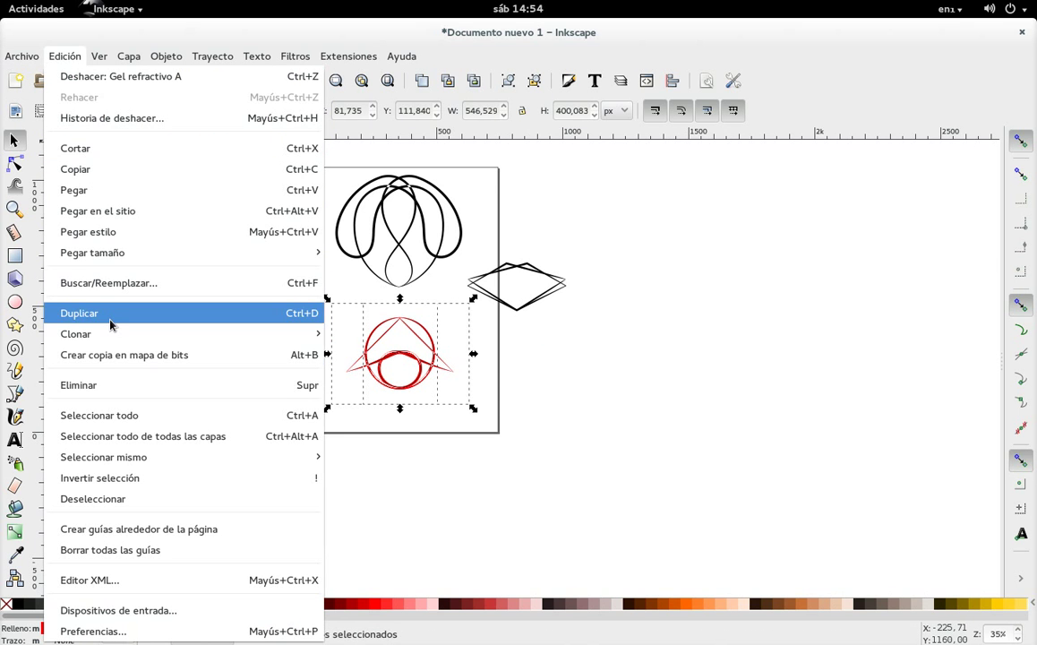
left_click(380, 335)
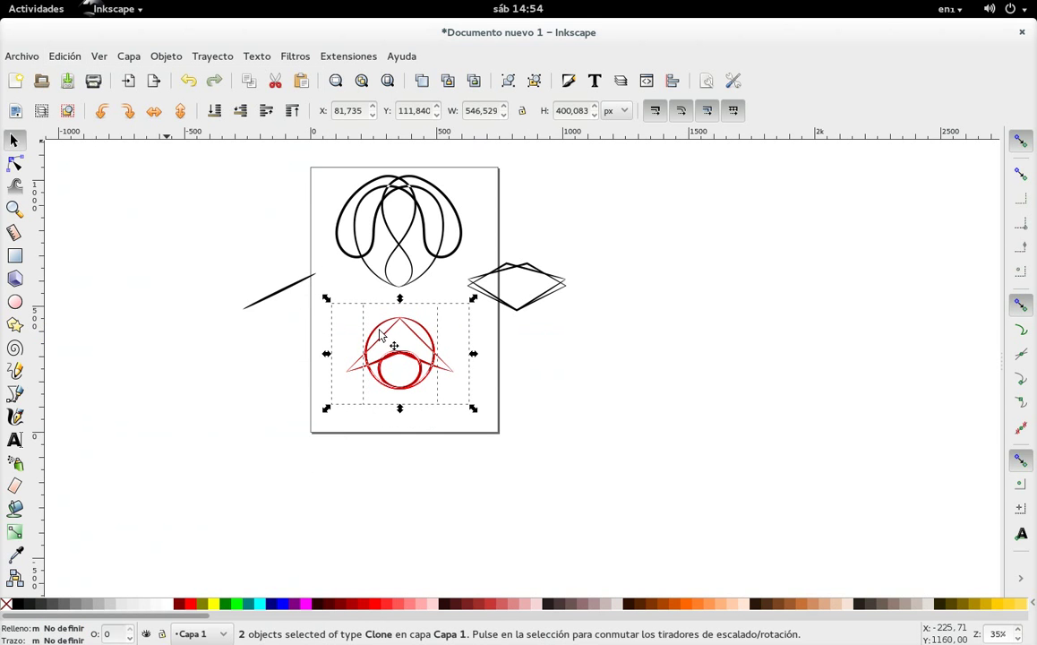
left_click(177, 111)
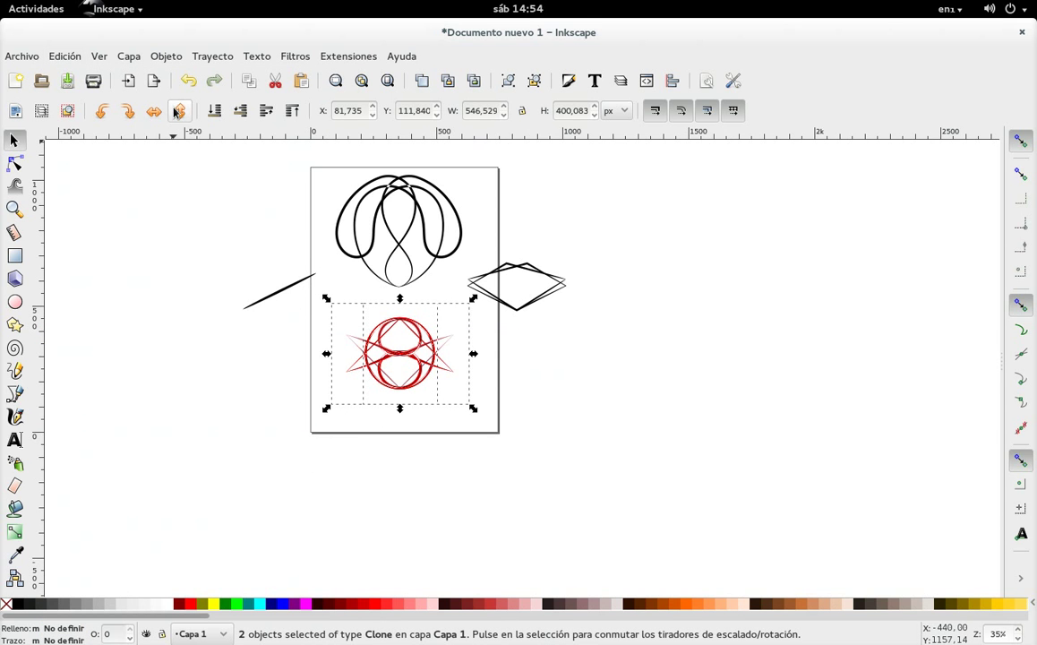
left_click(532, 472)
scroll(414, 356, "up", 1, "ctrl")
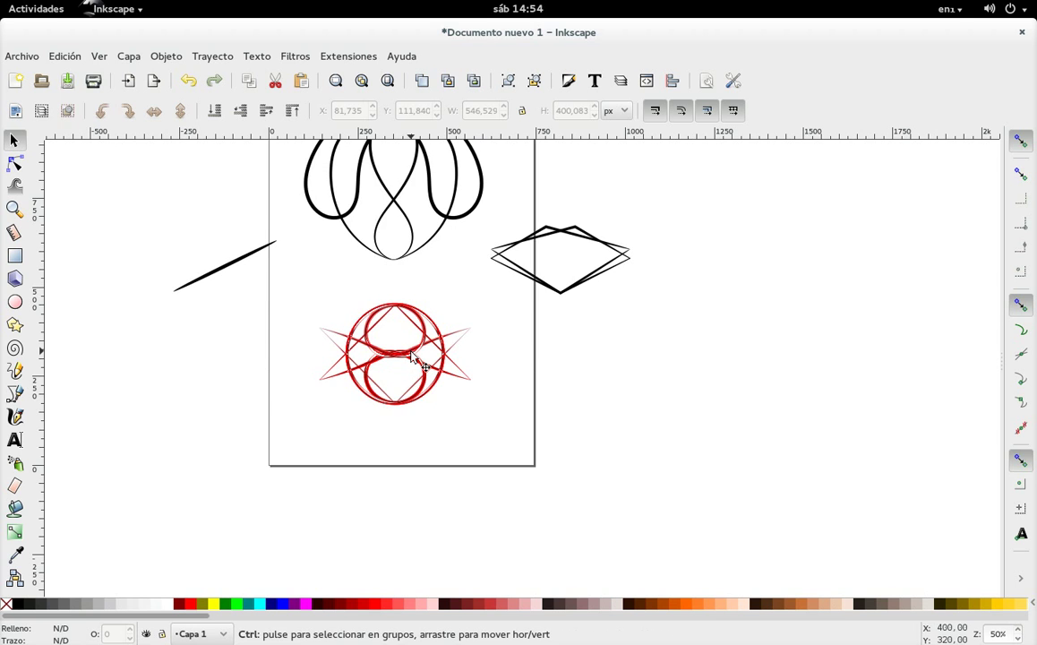
Select the red emblem, undoing an accidental duplicate and a misplaced move.
left_click_drag(269, 290, 497, 426)
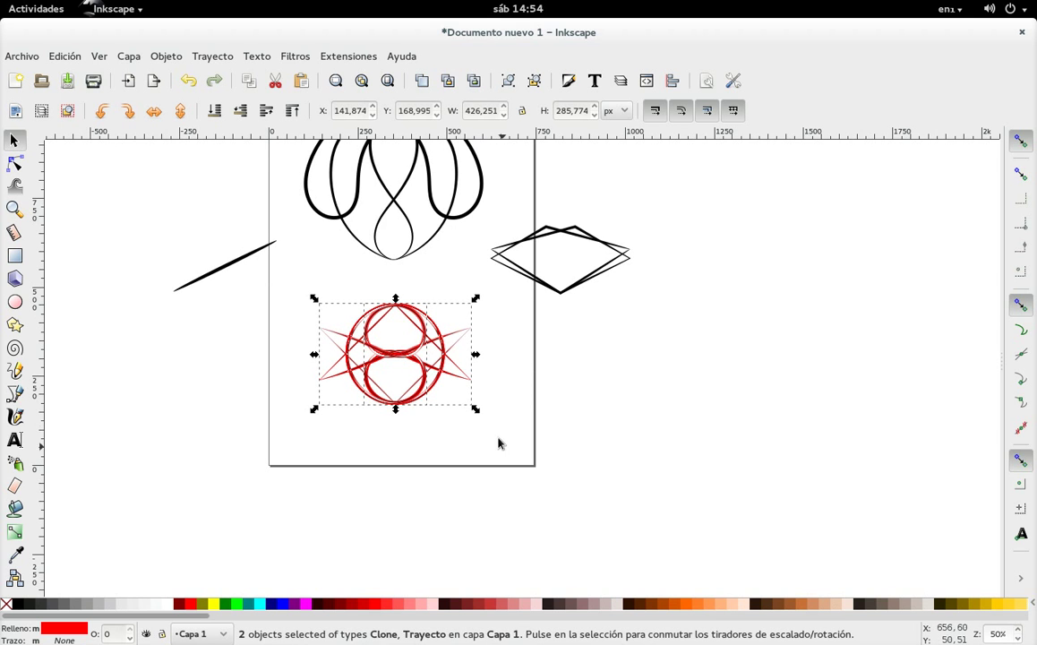
key("ctrl+d")
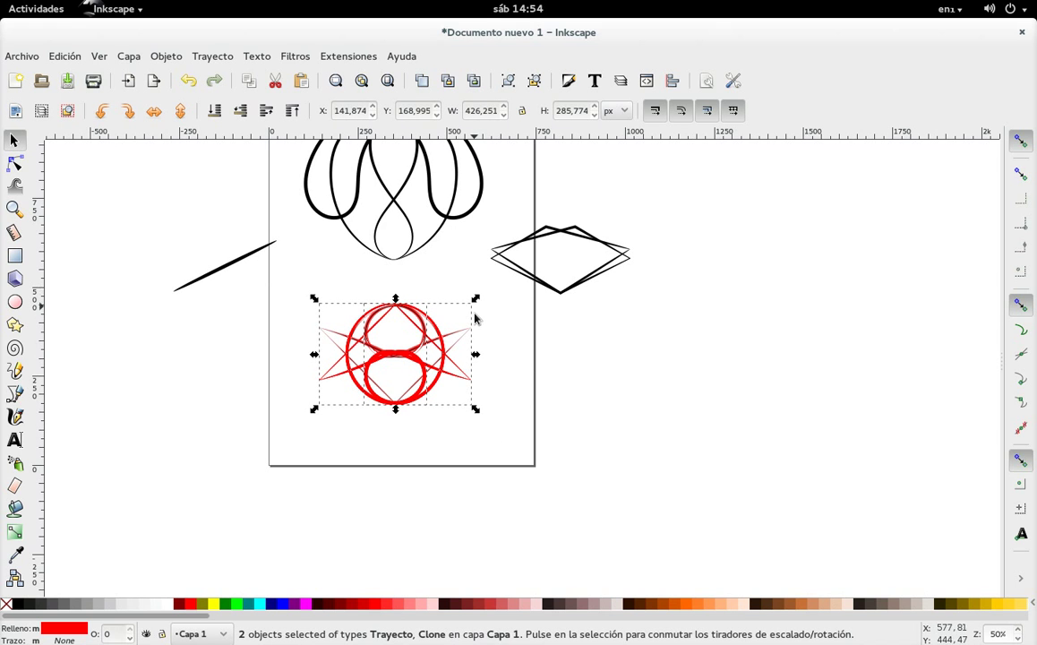
key("ctrl+z")
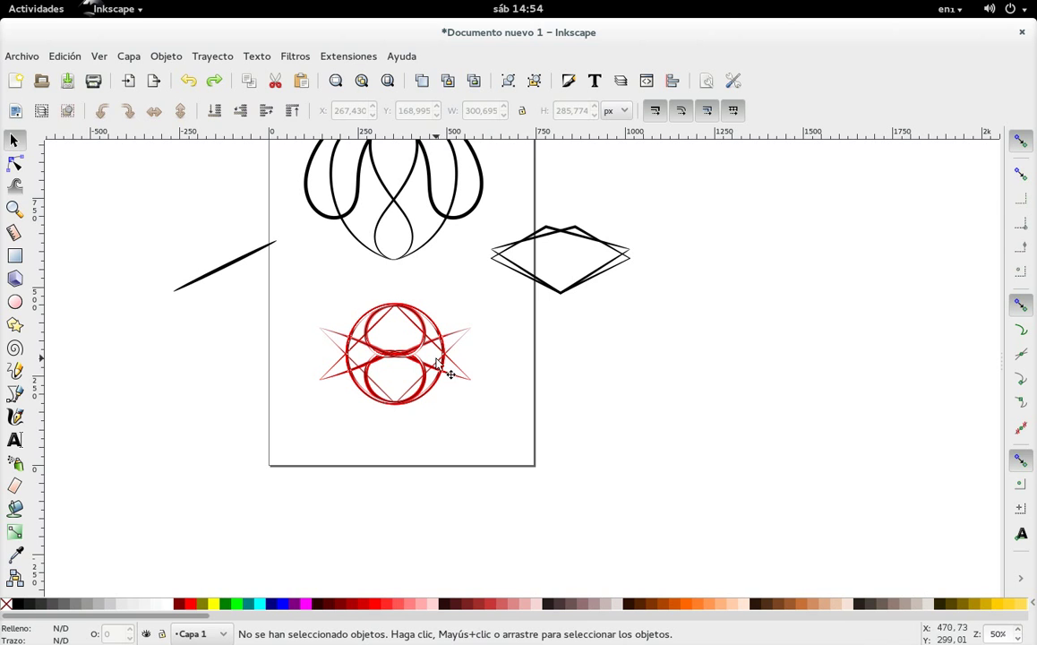
left_click_drag(267, 299, 502, 426)
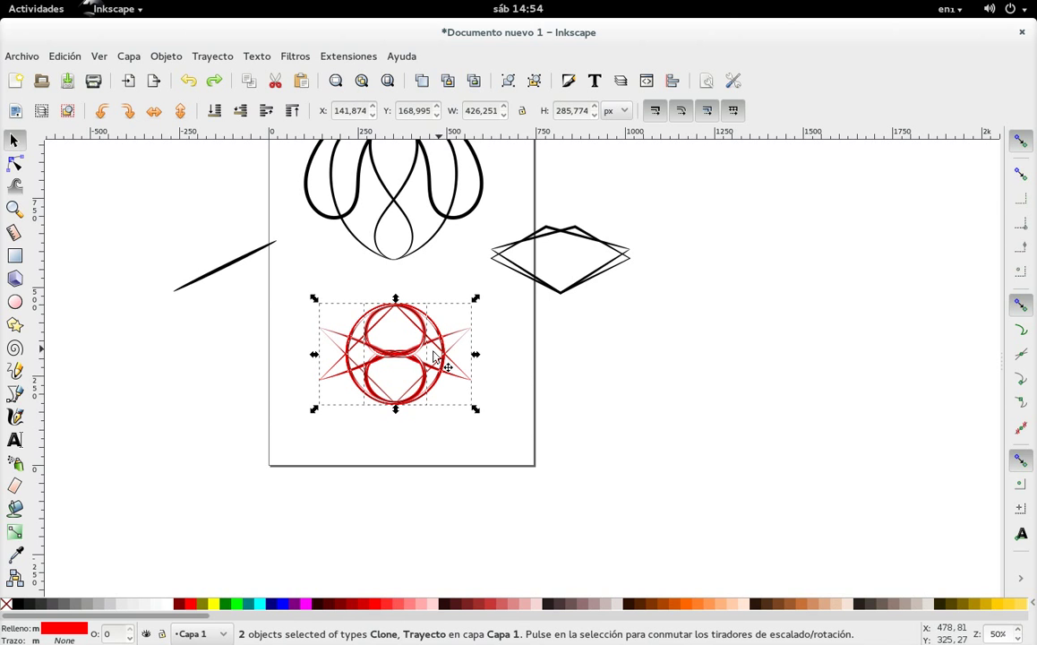
mouse_move(412, 364)
left_mouse_down()
mouse_move(543, 435)
mouse_move(184, 234)
left_mouse_up()
key("ctrl+z")
Reselect the six-part red emblem, drag it down near the page bottom, and deselect.
left_click_drag(403, 368, 390, 450)
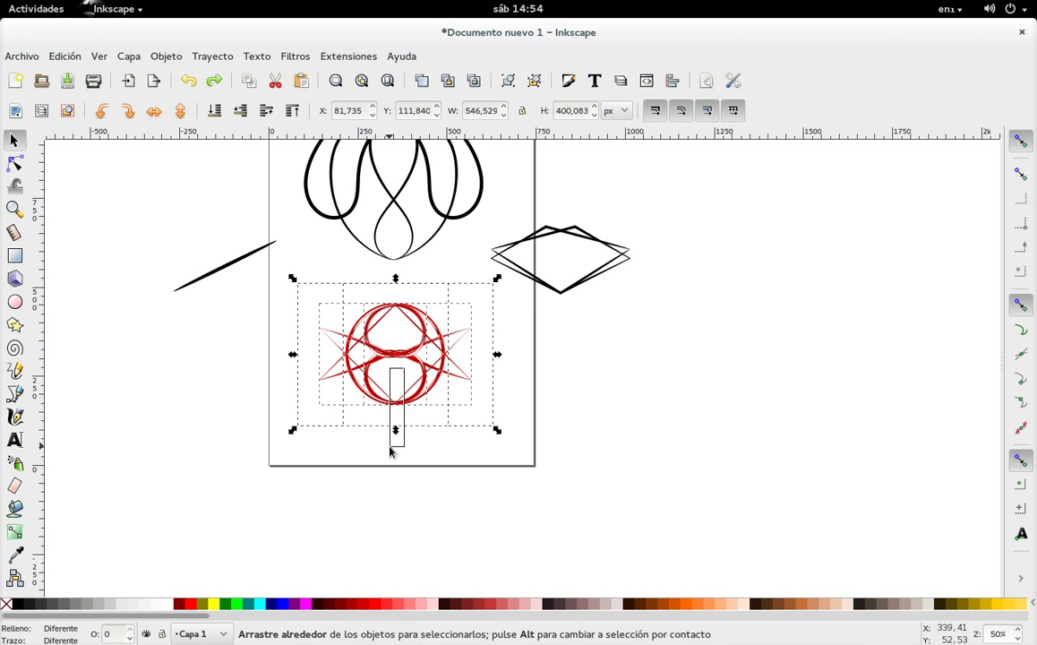
mouse_move(273, 285)
left_mouse_down()
mouse_move(546, 481)
mouse_move(165, 217)
left_mouse_up()
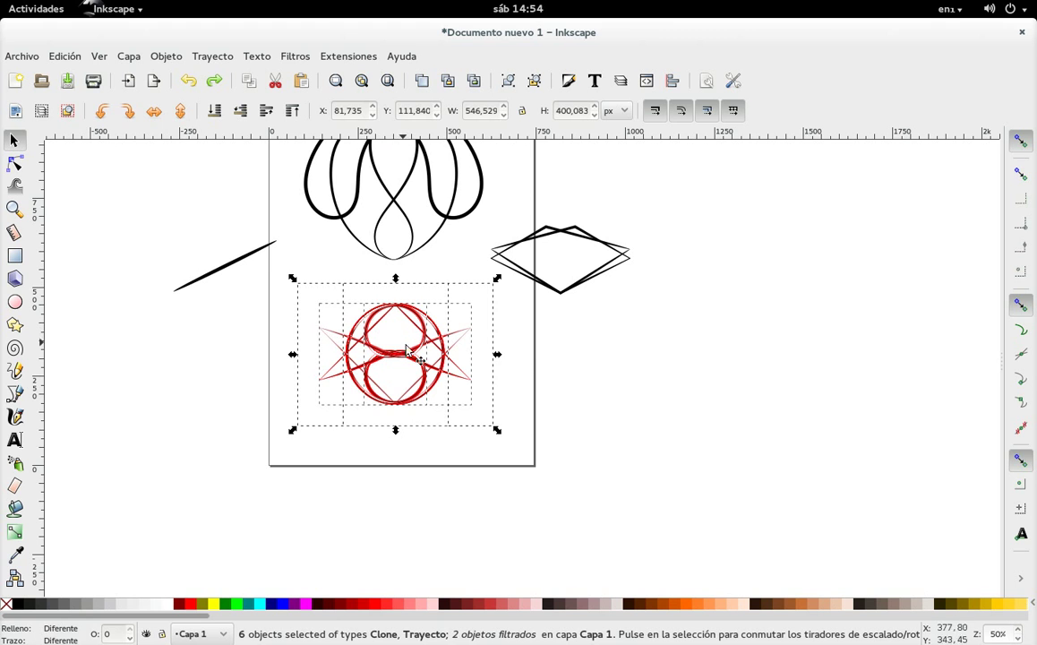
left_click_drag(406, 349, 431, 409)
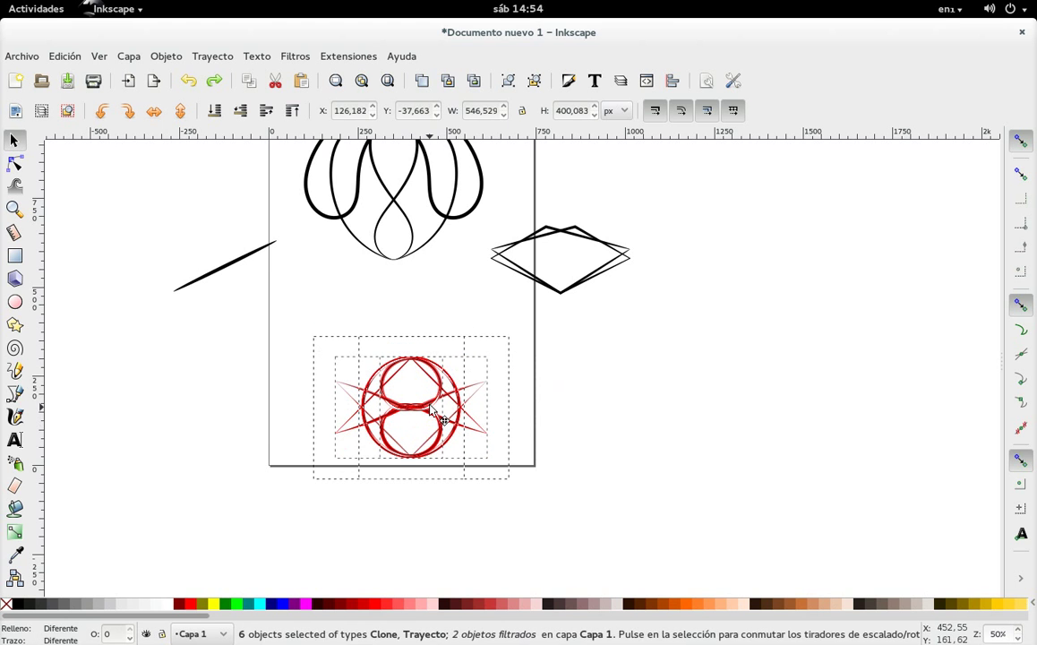
left_click(621, 402)
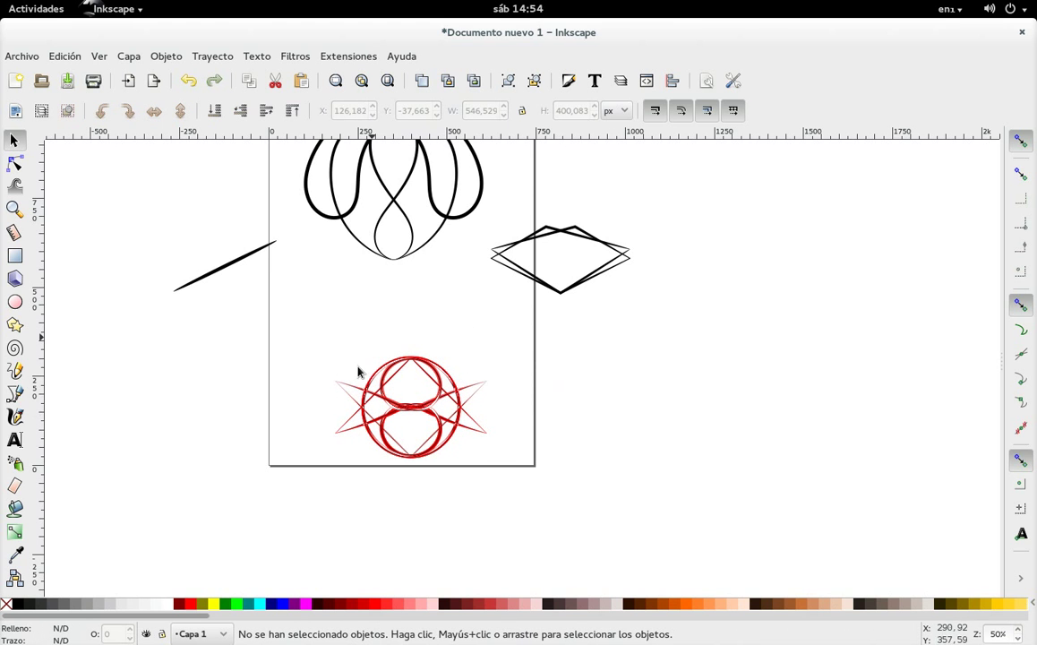